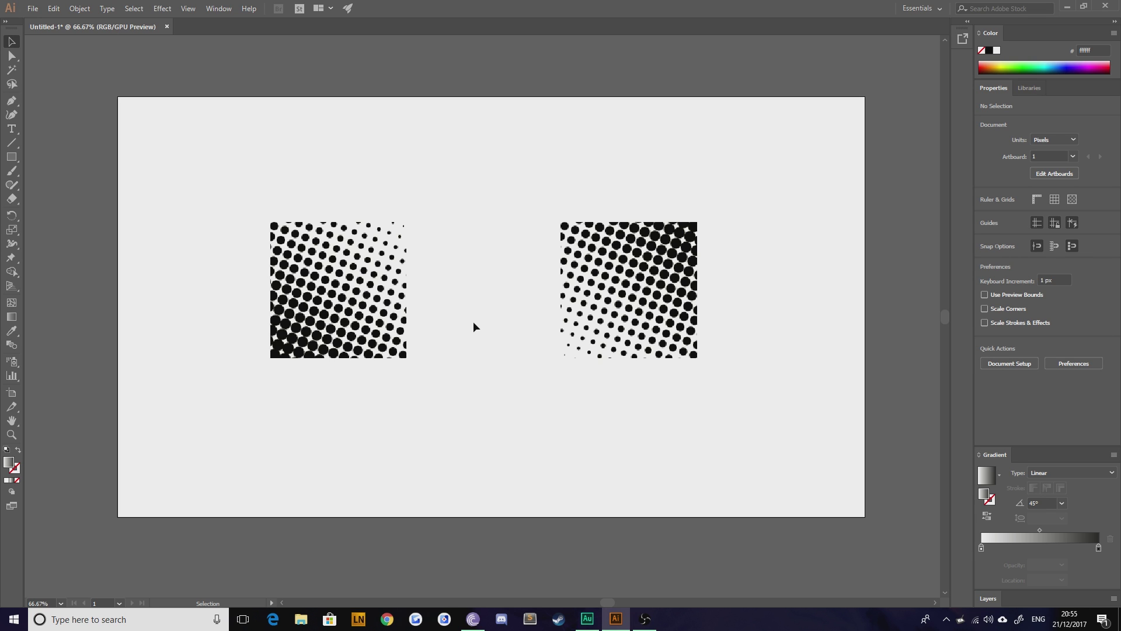
pyautogui.click(390, 271)
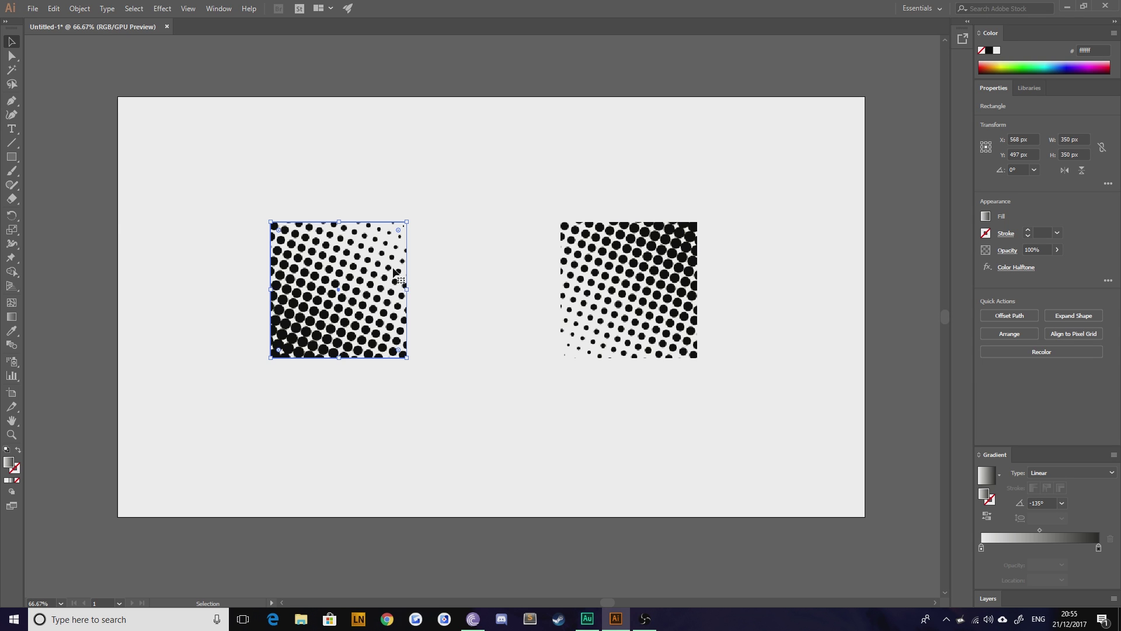
pyautogui.click(469, 273)
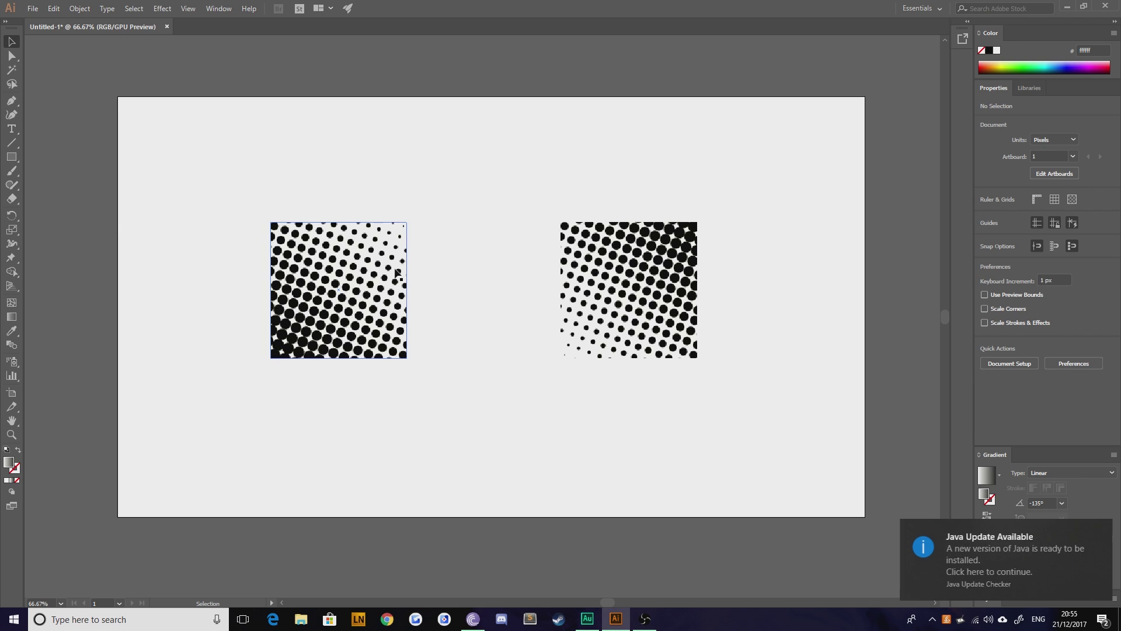
pyautogui.click(398, 275)
pyautogui.click(1102, 531)
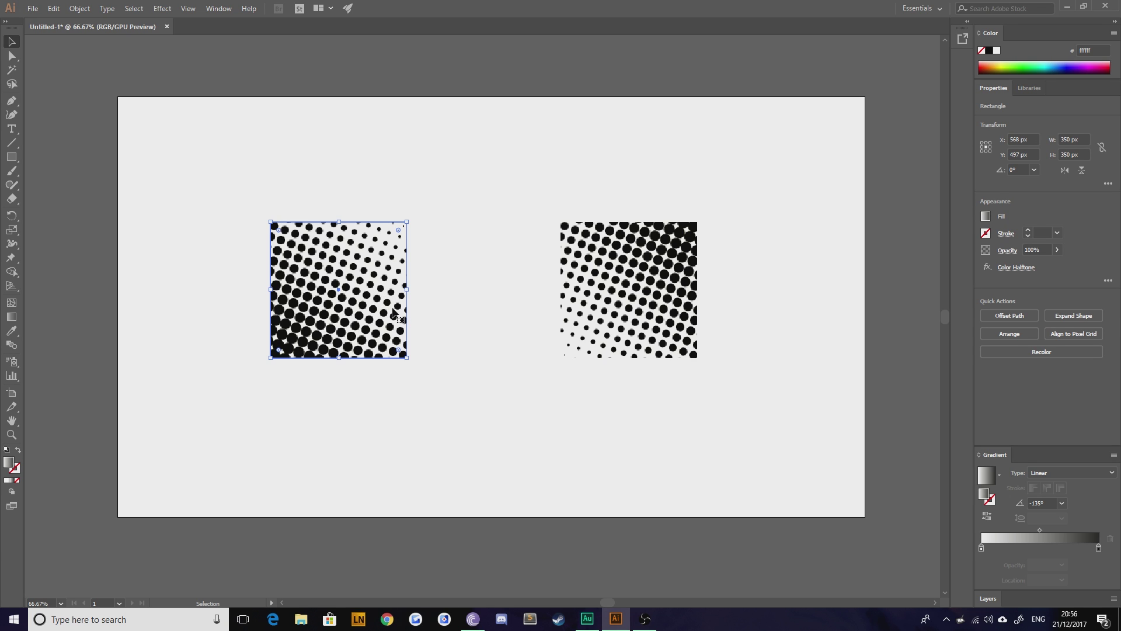
pyautogui.click(437, 278)
pyautogui.click(406, 282)
pyautogui.click(524, 353)
# Delete both halftone squares from the artboard
pyautogui.click(392, 305)
pyautogui.hotkey('ctrl', 'a')
pyautogui.press('Delete')
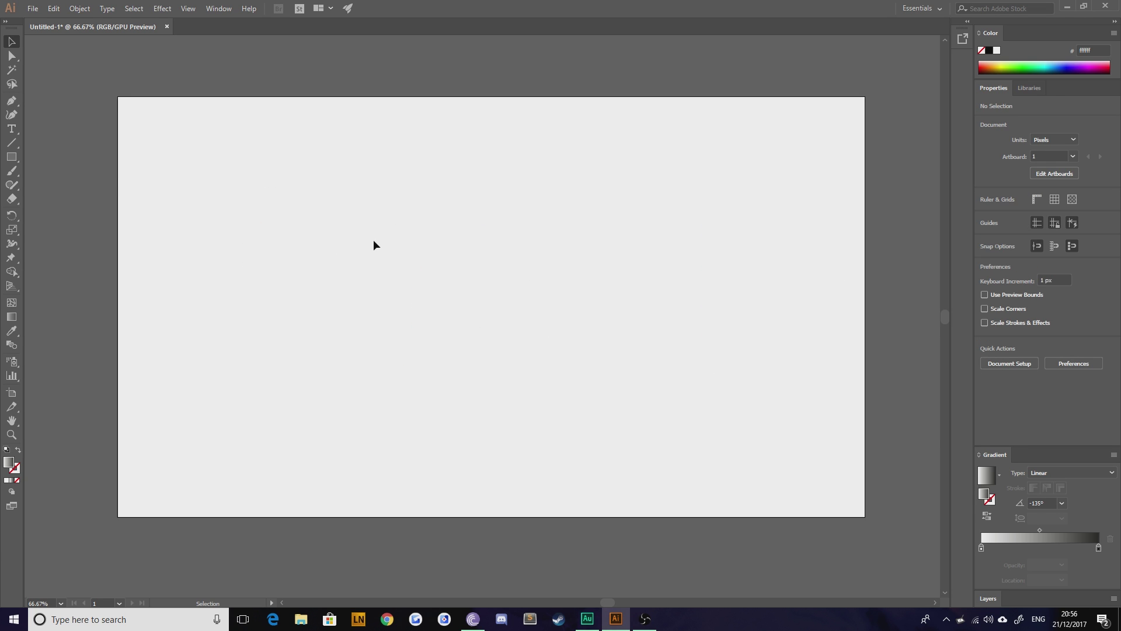
# Draw a gradient-filled square about 689 px wide and move it to roughly the middle of the artboard
pyautogui.click(18, 155)
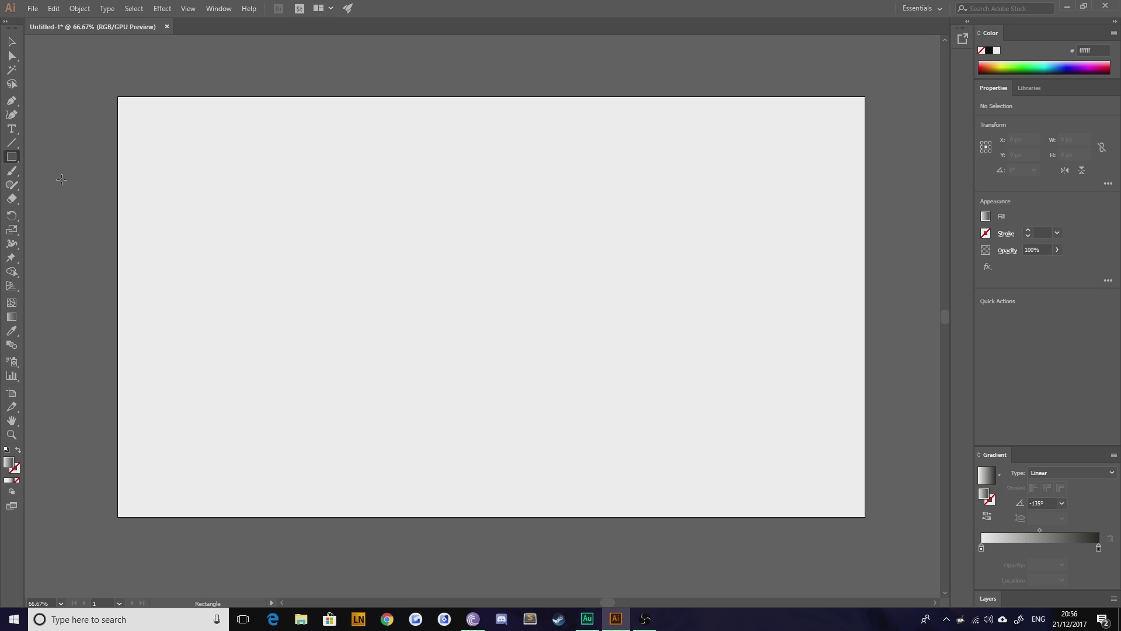
pyautogui.moveTo(589, 399); pyautogui.dragTo(320, 204)
pyautogui.press('v')
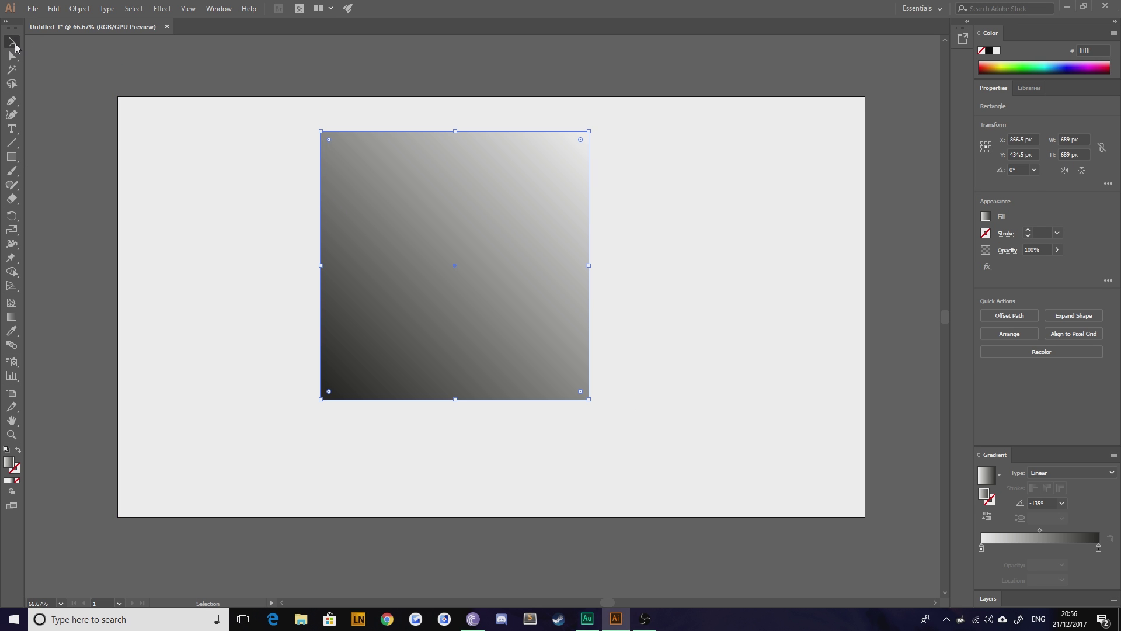
pyautogui.hotkey('ctrl', 'shift', 'a')
pyautogui.moveTo(405, 236)
pyautogui.mouseDown()
pyautogui.moveTo(426, 287)
pyautogui.moveTo(396, 249)
pyautogui.mouseUp()
pyautogui.click(238, 301)
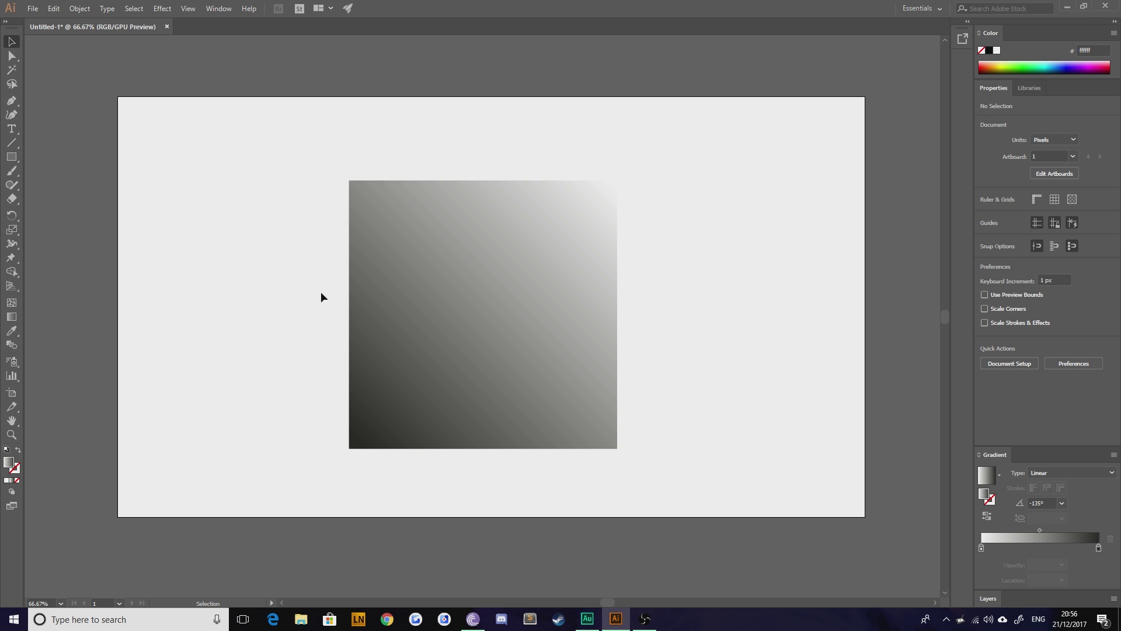
# Fill the square with the solid colour ad6363 and deselect it
pyautogui.click(425, 349)
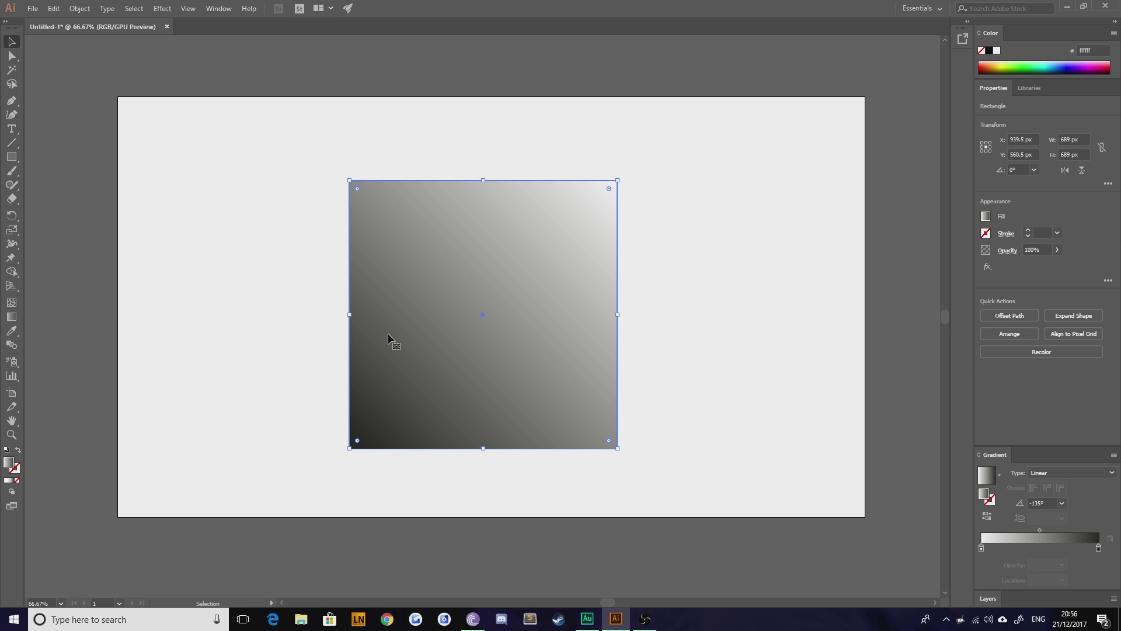
pyautogui.doubleClick(6, 462)
pyautogui.write('ad6363')
pyautogui.press('Return')
pyautogui.press('Return')
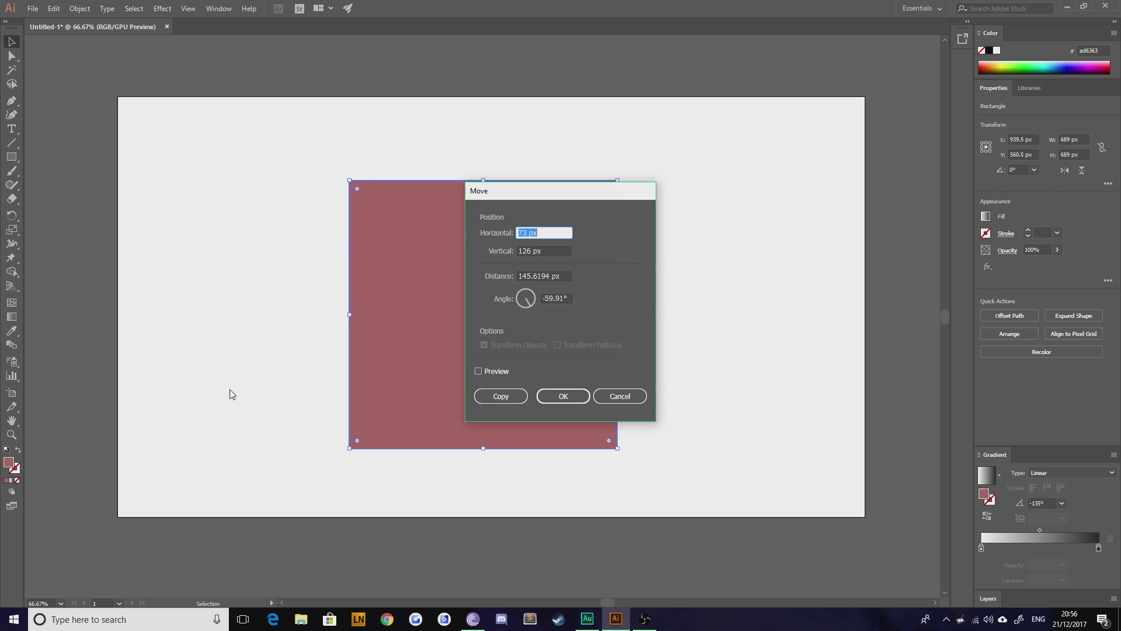
pyautogui.click(621, 396)
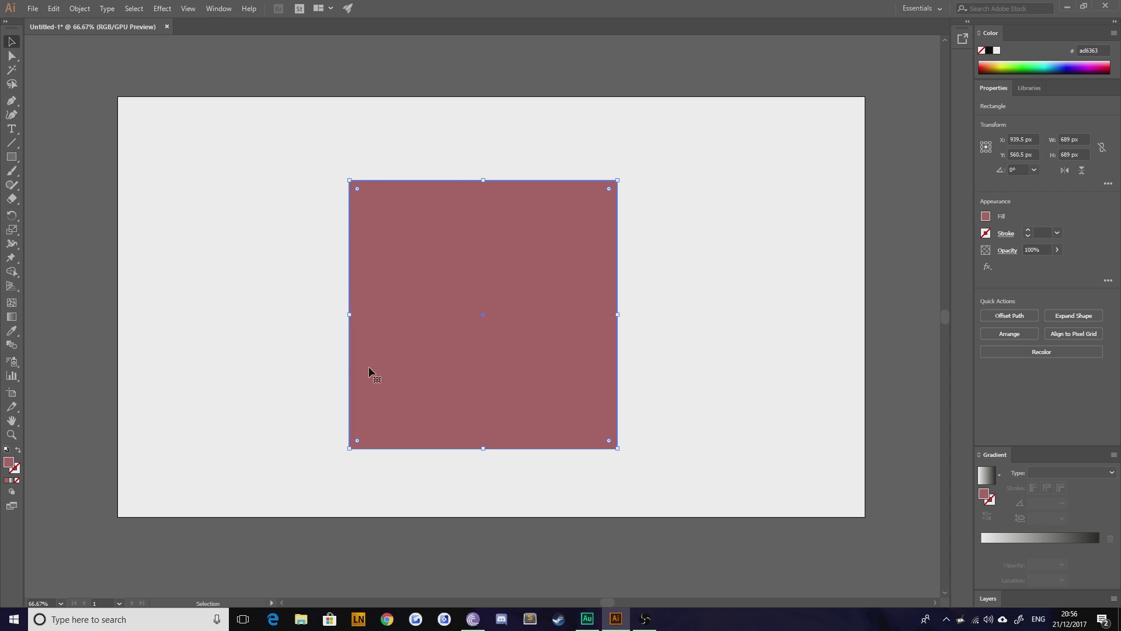
pyautogui.click(247, 290)
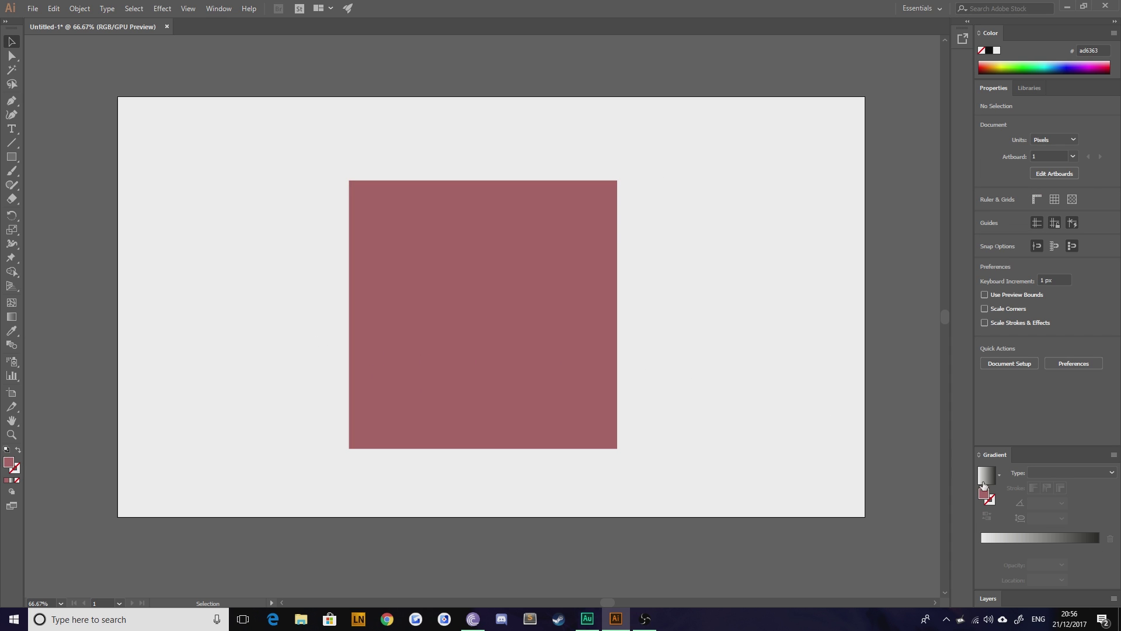
# Float the Gradient panel over the canvas and fill the square with the linear light-to-dark gradient
pyautogui.moveTo(990, 447); pyautogui.dragTo(814, 72)
pyautogui.click(535, 325)
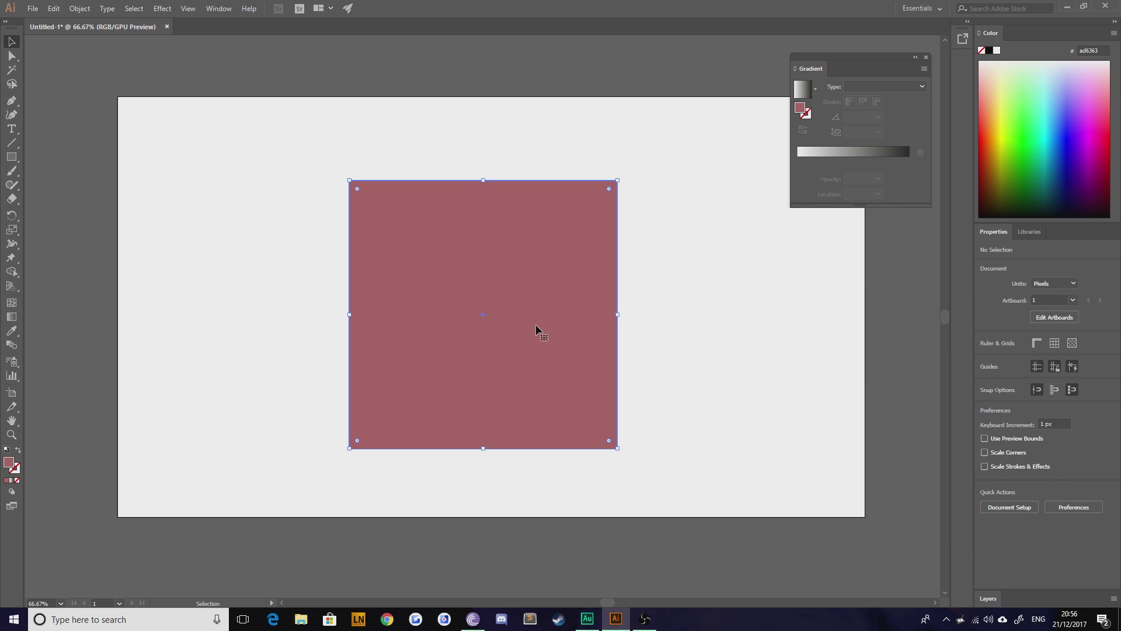
pyautogui.click(850, 153)
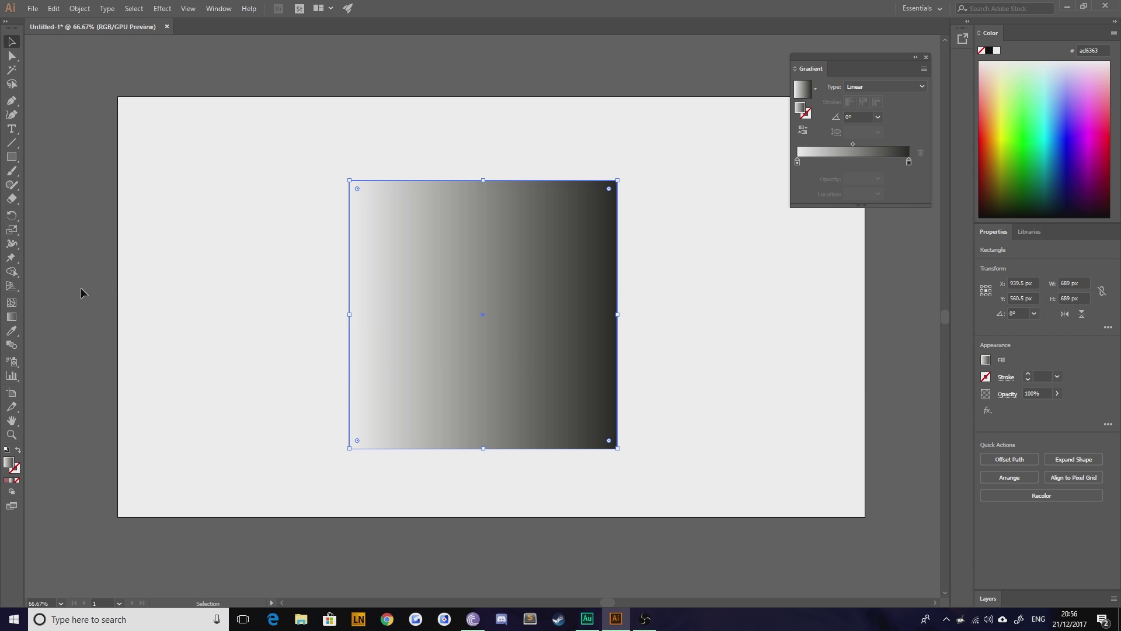
# Redraw the square's gradient in several directions, finishing with a diagonal from its lower-right to its upper-left corner at about 134.8°
pyautogui.click(11, 316)
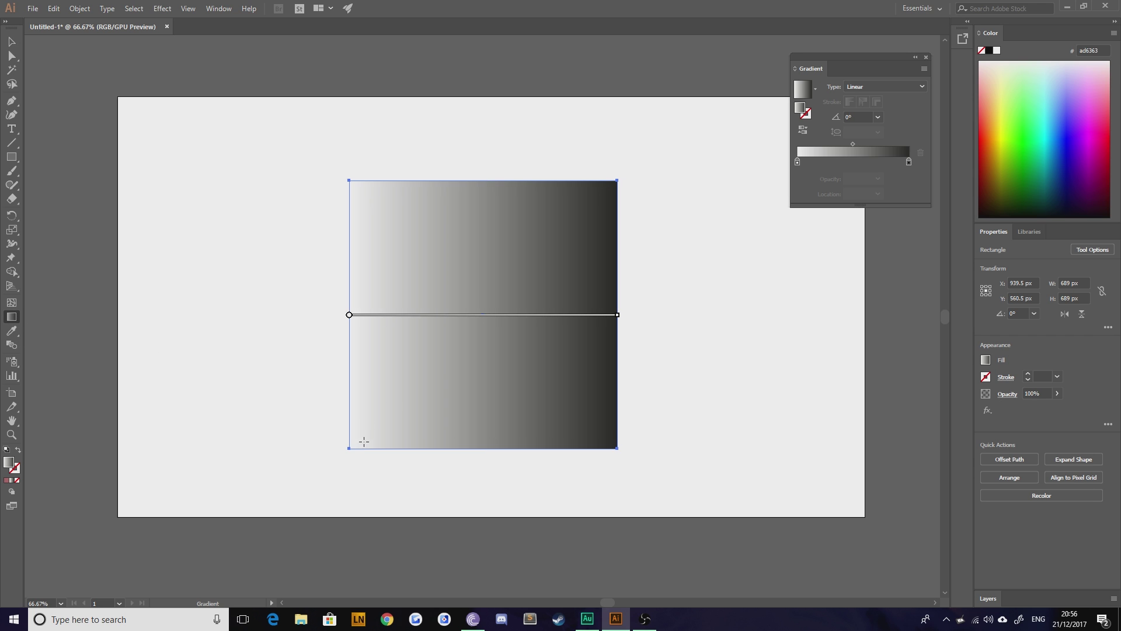
pyautogui.moveTo(353, 444); pyautogui.dragTo(612, 187)
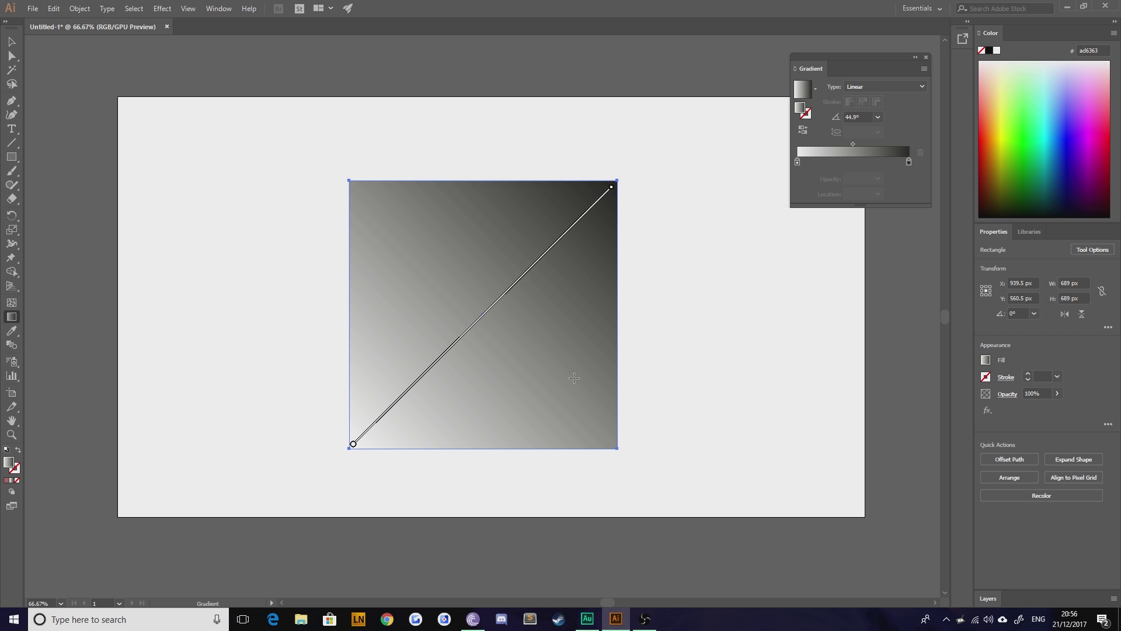
pyautogui.moveTo(605, 440); pyautogui.dragTo(351, 183)
pyautogui.moveTo(353, 181)
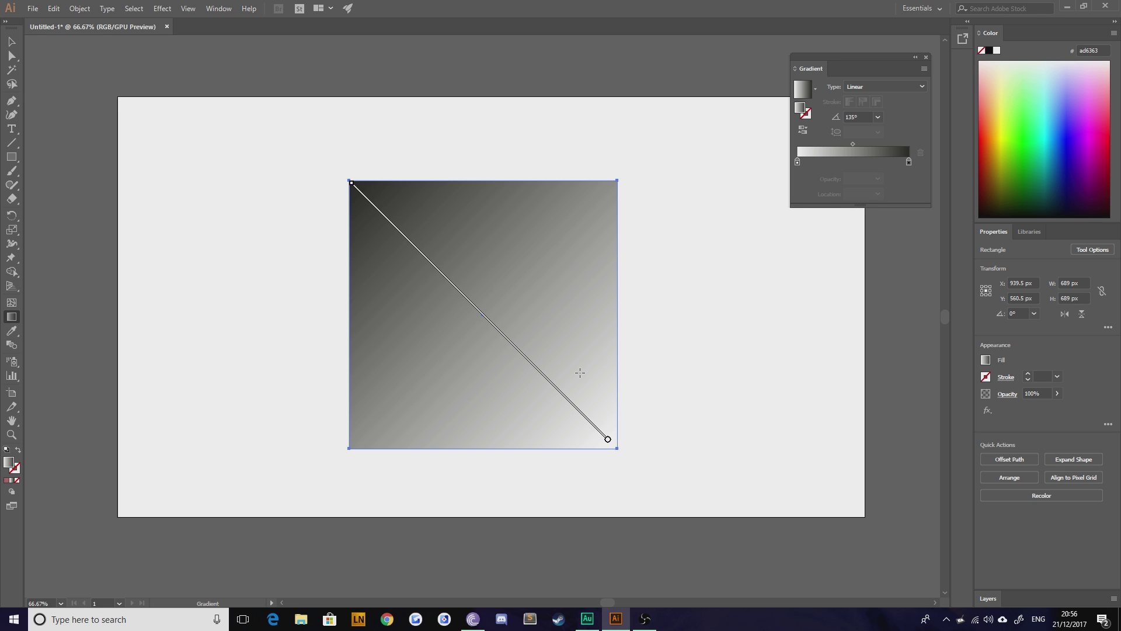
pyautogui.moveTo(486, 442)
pyautogui.mouseDown()
pyautogui.moveTo(483, 313)
pyautogui.moveTo(483, 381)
pyautogui.mouseUp()
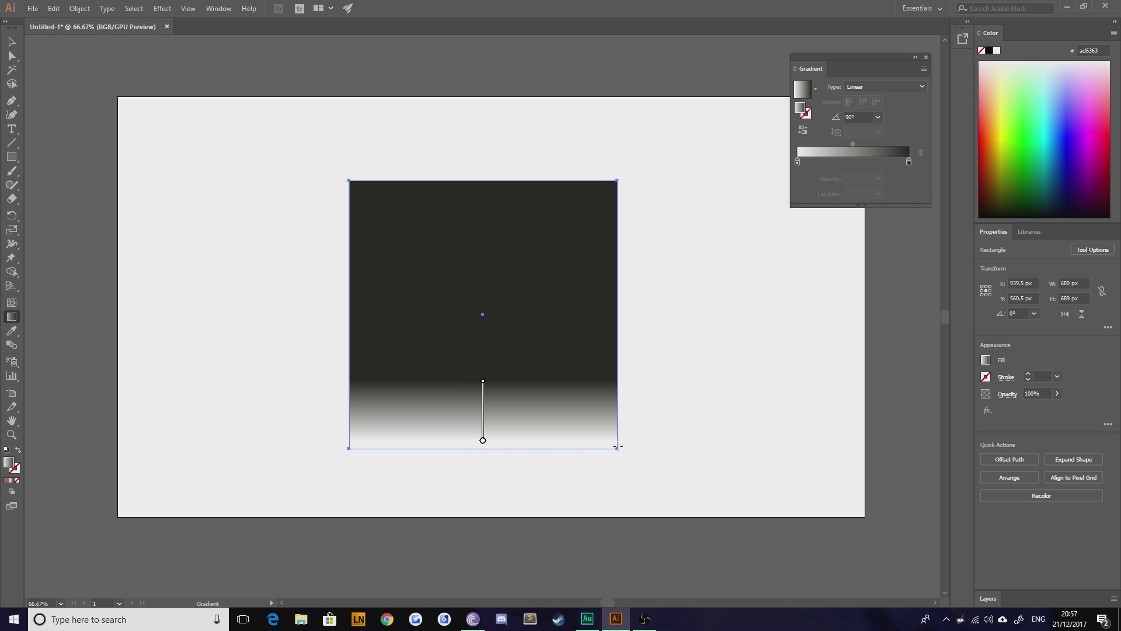
pyautogui.moveTo(612, 447); pyautogui.dragTo(354, 184)
pyautogui.doubleClick(909, 161)
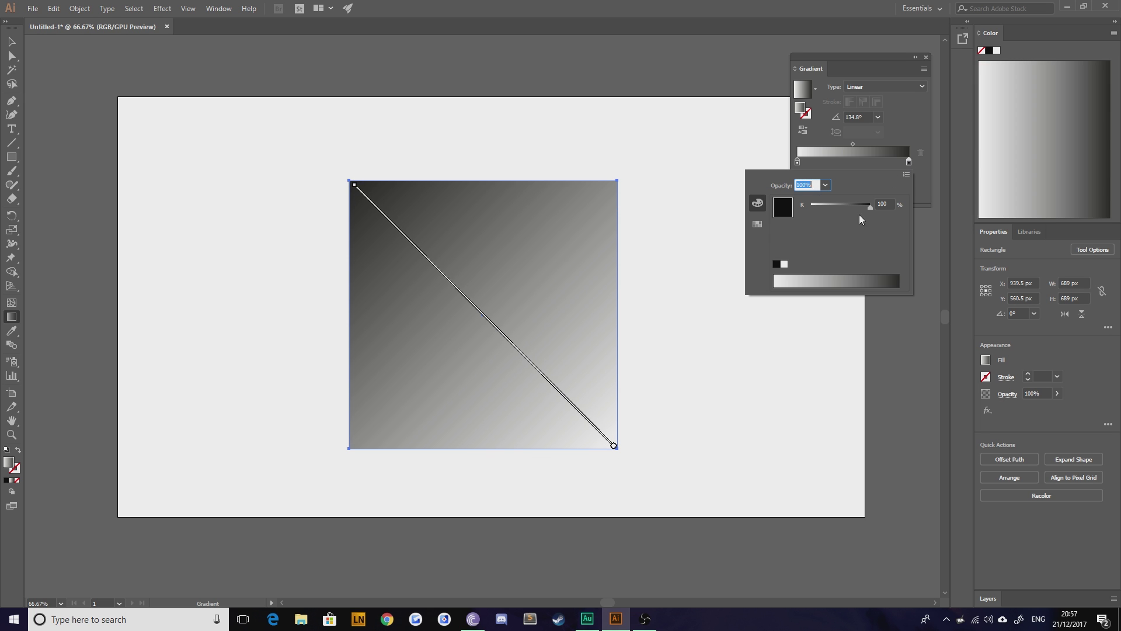
pyautogui.click(128, 143)
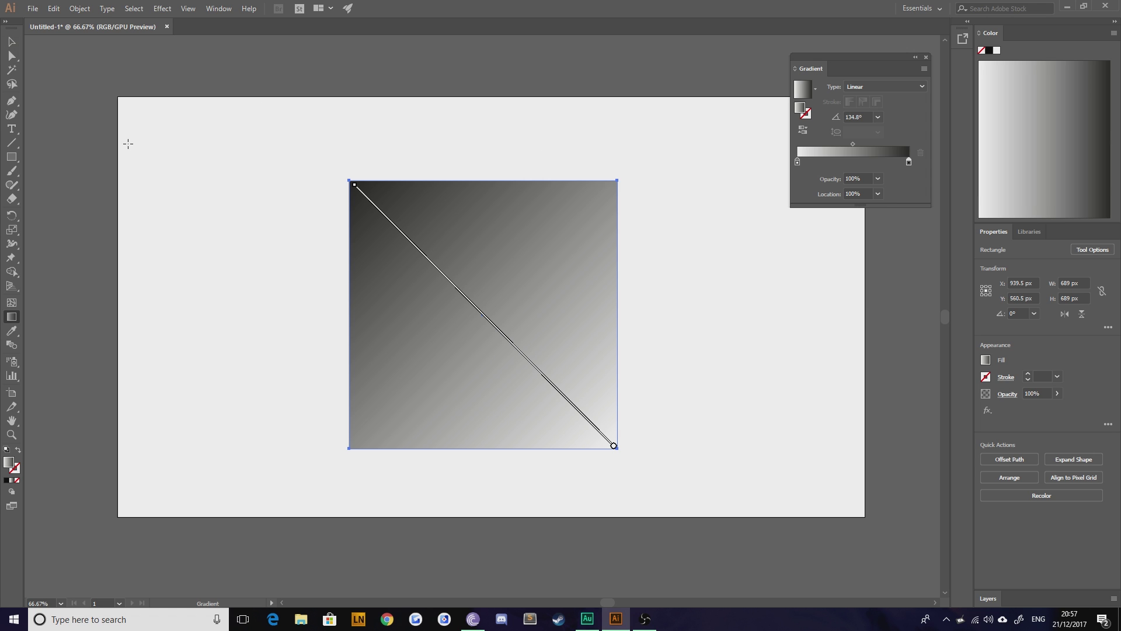
pyautogui.press('v')
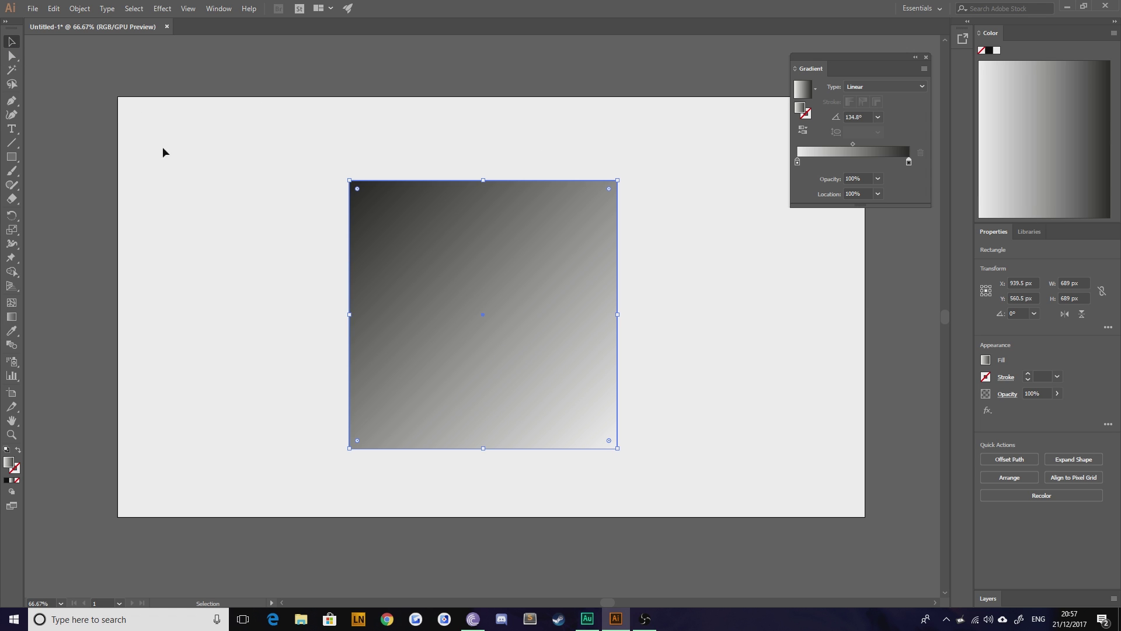
# Duplicate the gradient square so two copies sit side by side, and move the Gradient panel clear of them
pyautogui.moveTo(497, 359); pyautogui.dragTo(660, 313)
pyautogui.moveTo(865, 57); pyautogui.dragTo(907, 36)
# Apply the Color Halftone effect to the left square with screen angles 100, 98, 76 and 84 for channels 1 to 4
pyautogui.click(362, 283)
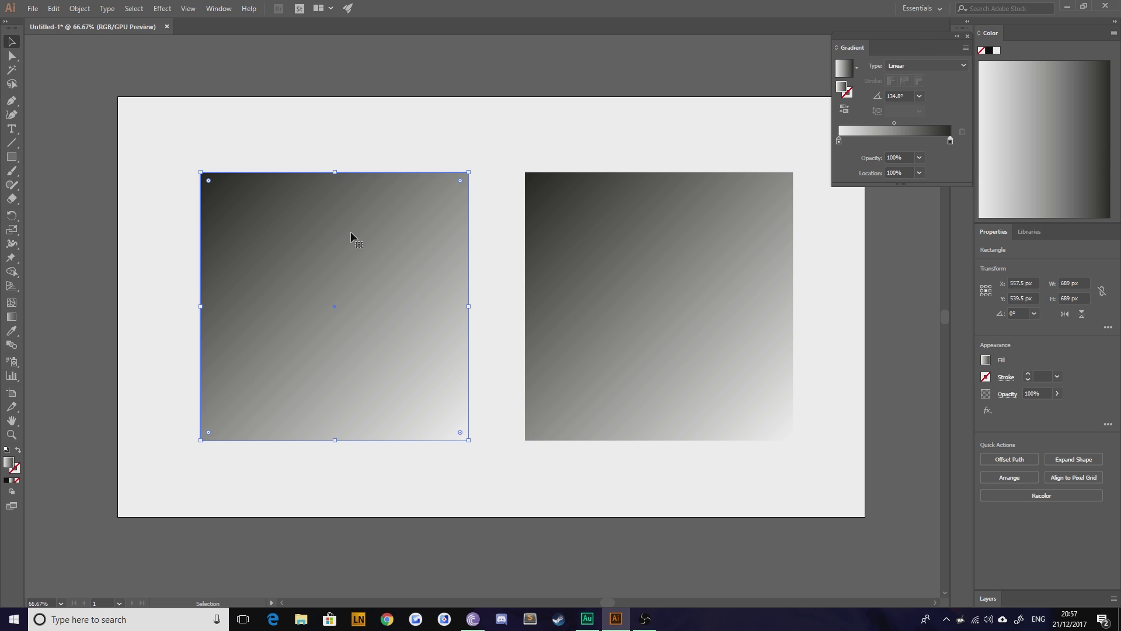
pyautogui.click(163, 8)
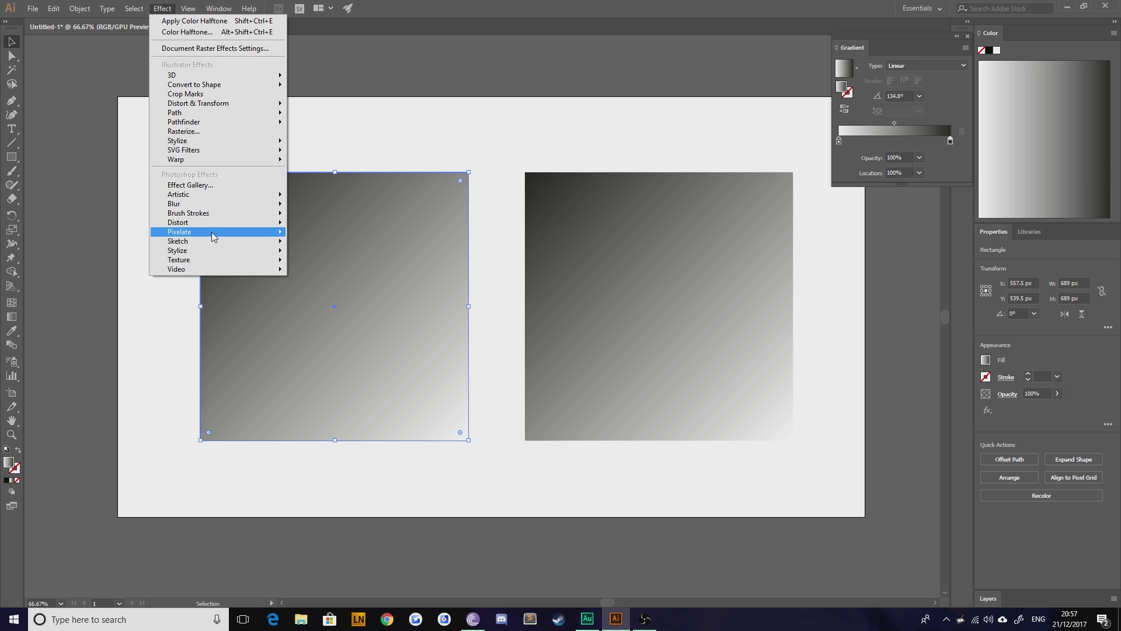
pyautogui.moveTo(211, 231)
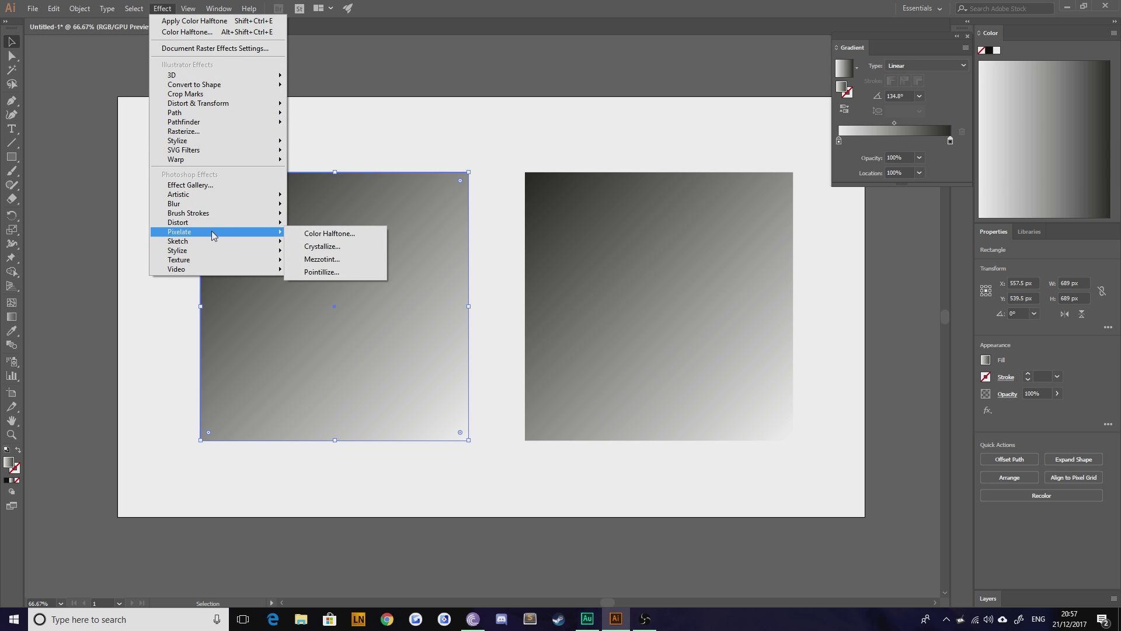
pyautogui.click(292, 236)
pyautogui.moveTo(457, 221); pyautogui.dragTo(476, 240)
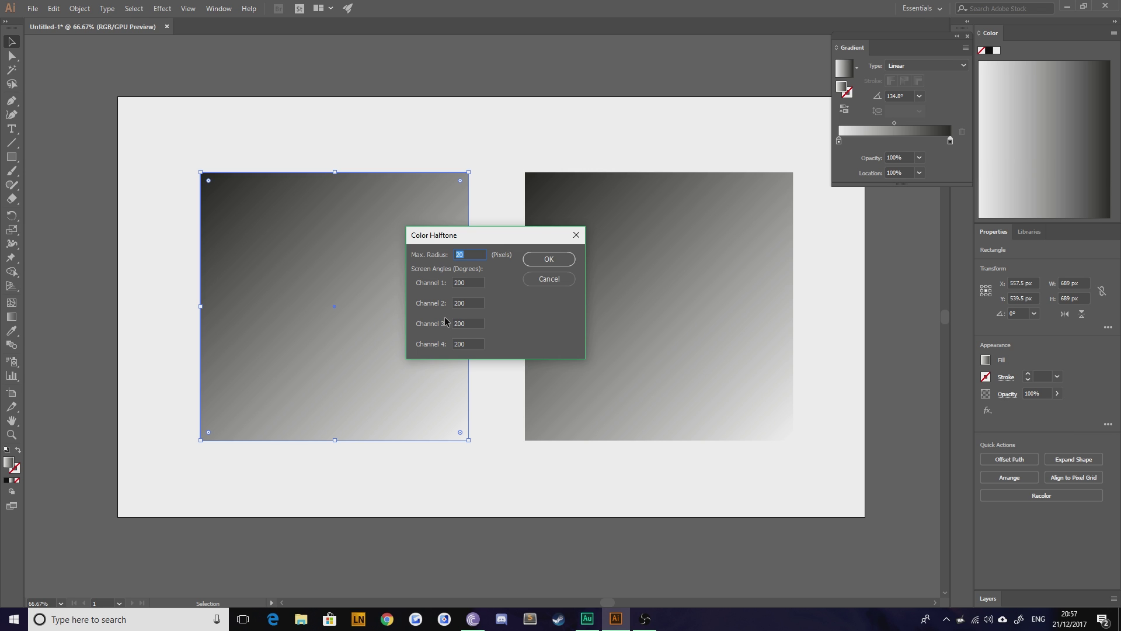
pyautogui.click(472, 283)
pyautogui.write('1')
pyautogui.press('Tab')
pyautogui.write('98')
pyautogui.press('Tab')
pyautogui.write('76')
pyautogui.press('Tab')
pyautogui.write('8')
pyautogui.click(562, 264)
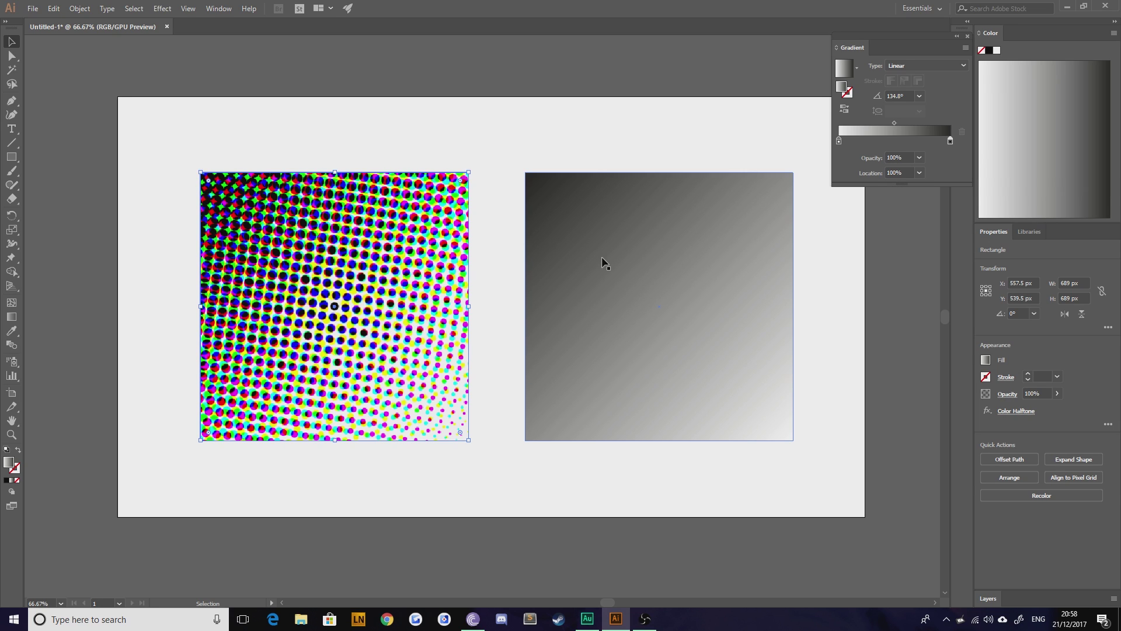
# Apply the Color Halftone effect to the right square with the same screen angle for all four channels
pyautogui.click(576, 270)
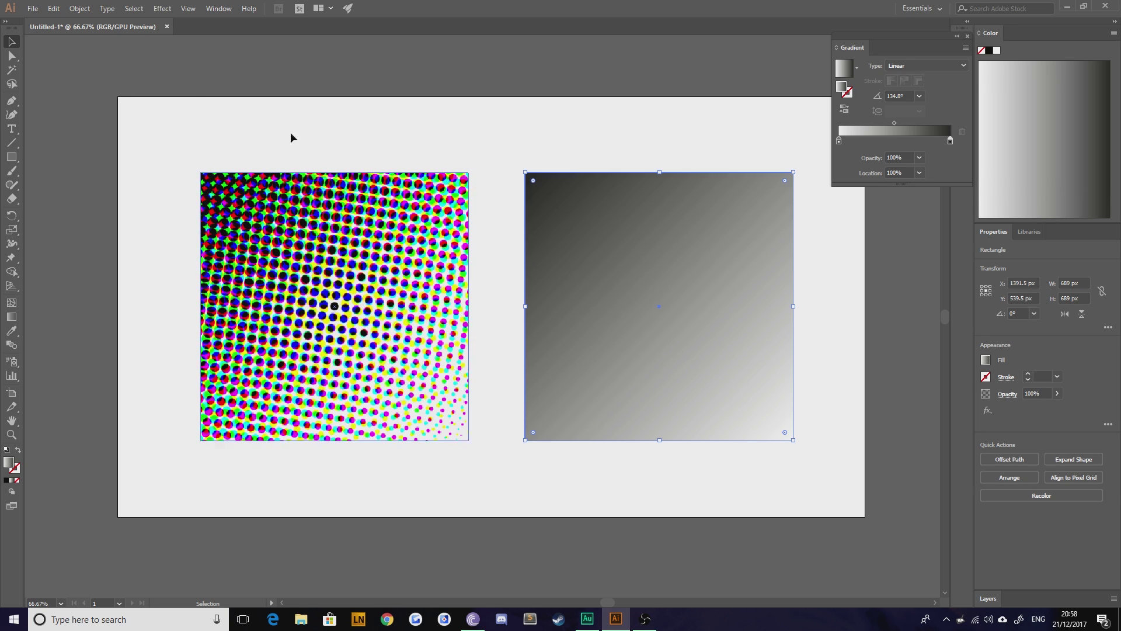
pyautogui.click(162, 8)
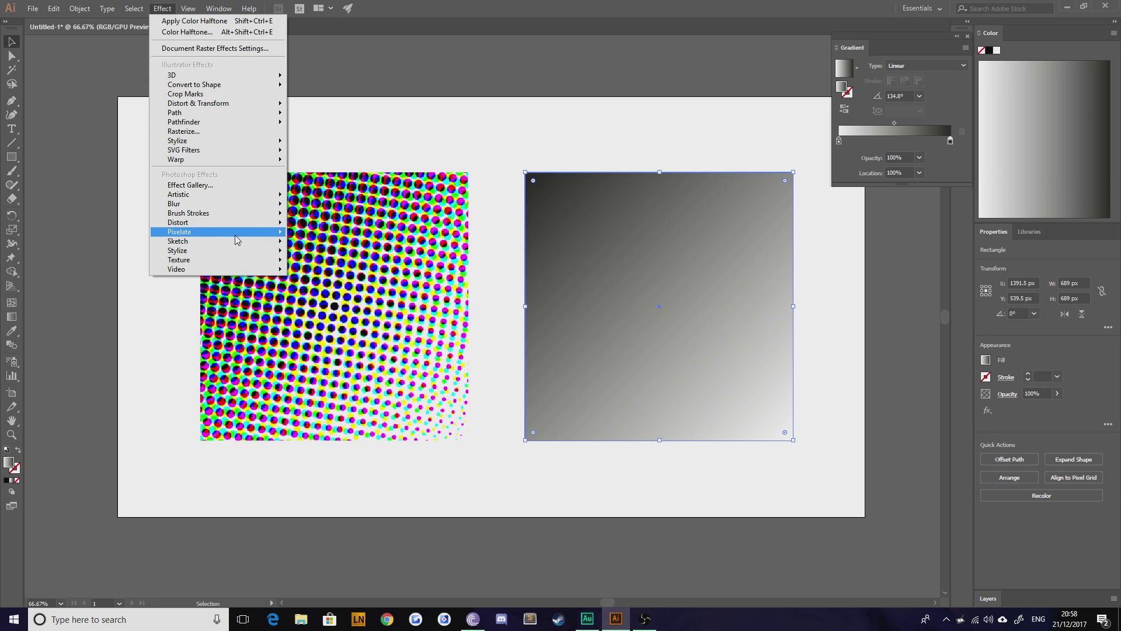
pyautogui.moveTo(240, 232)
pyautogui.click(328, 233)
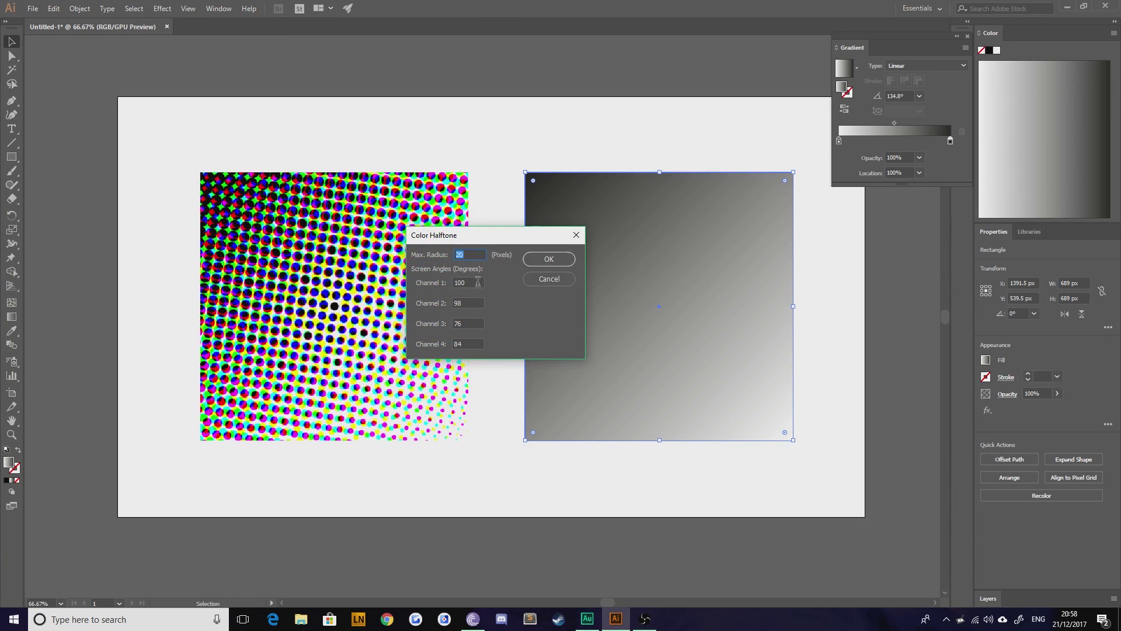
pyautogui.press('Tab')
pyautogui.write('3')
pyautogui.press('Tab')
pyautogui.press('Tab')
pyautogui.press('Return')
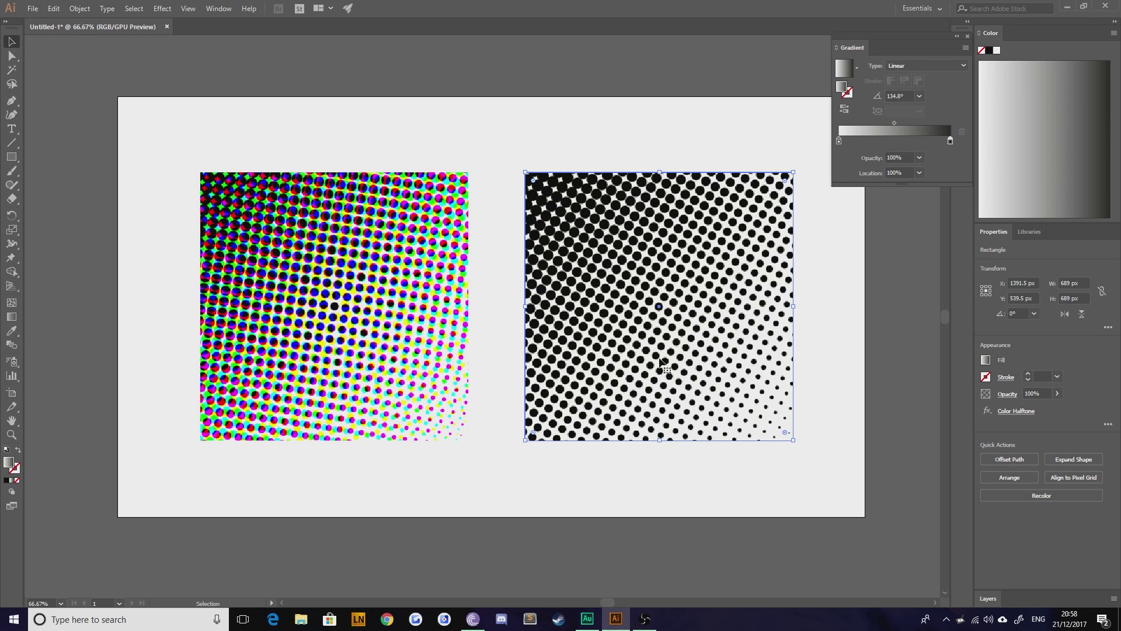
# Redirect the gradient under the right square's halftone several ways, ending diagonally from lower-right to upper-left at about 135.1°
pyautogui.click(486, 163)
pyautogui.click(567, 217)
pyautogui.click(11, 317)
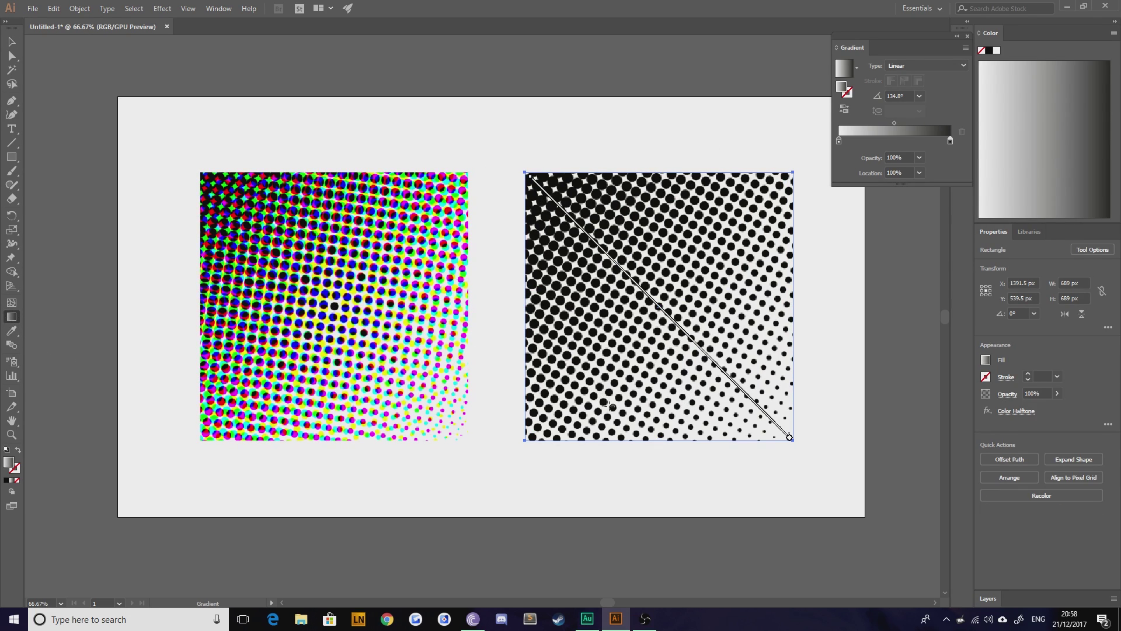
pyautogui.moveTo(613, 433); pyautogui.dragTo(696, 175)
pyautogui.moveTo(791, 284); pyautogui.dragTo(573, 322)
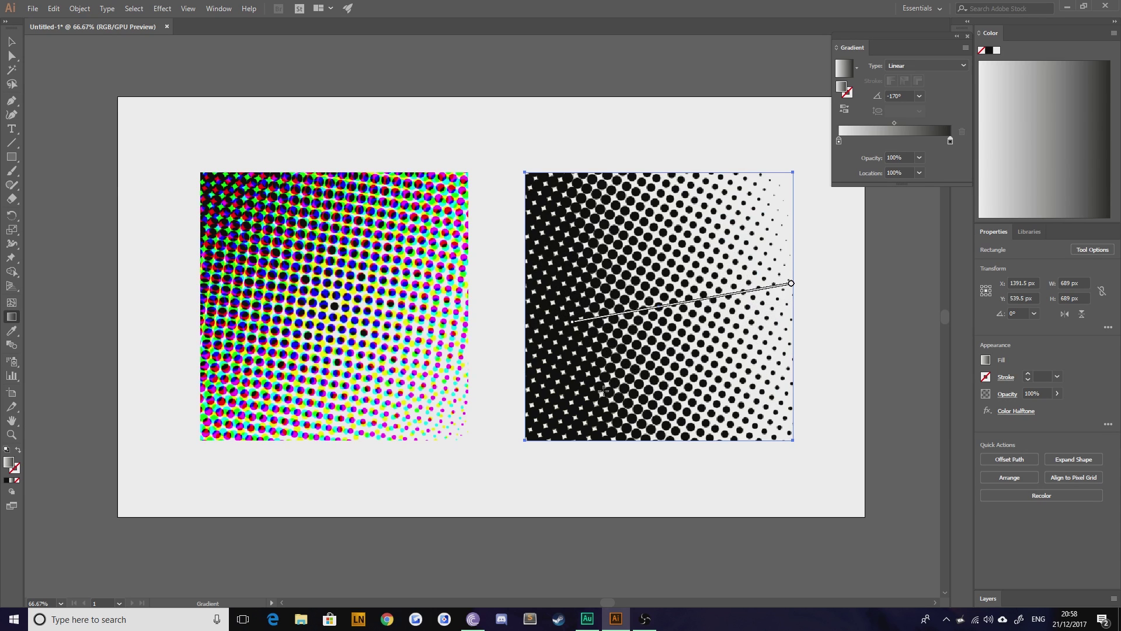
pyautogui.moveTo(668, 377); pyautogui.dragTo(662, 342)
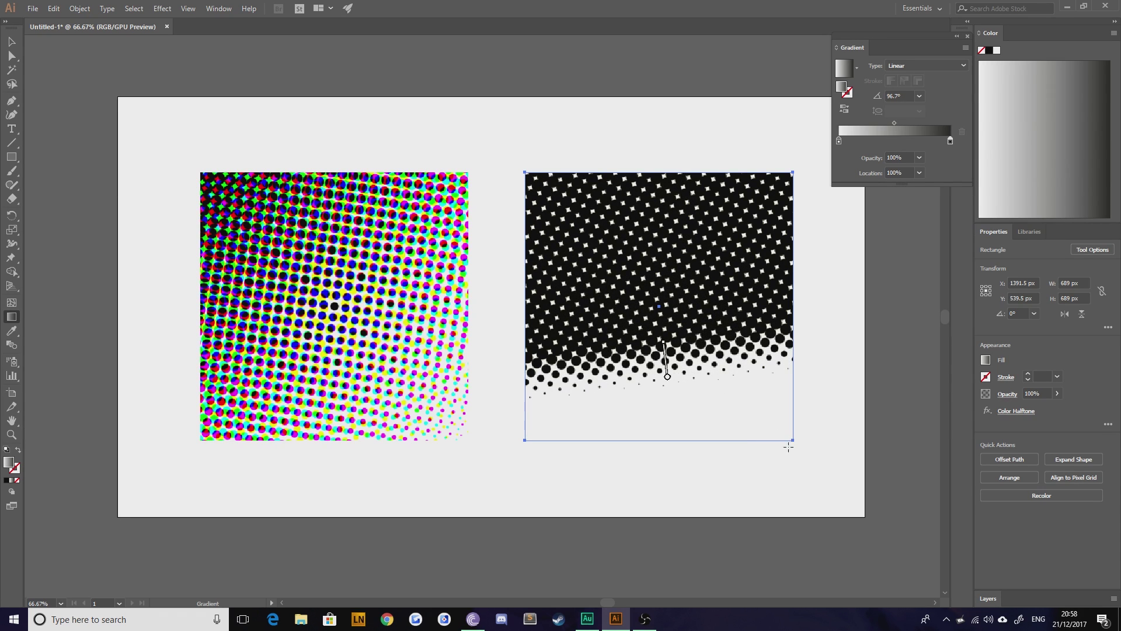
pyautogui.moveTo(790, 436); pyautogui.dragTo(531, 178)
pyautogui.press('v')
pyautogui.click(405, 146)
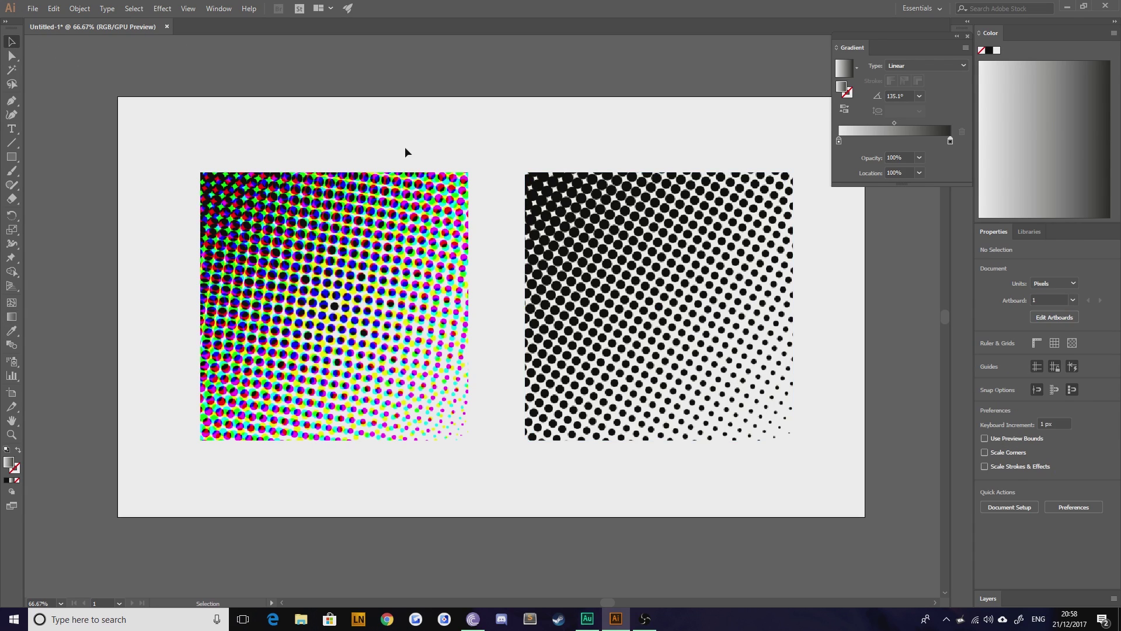
# Delete the coloured halftone square and select the remaining black halftone square
pyautogui.click(591, 219)
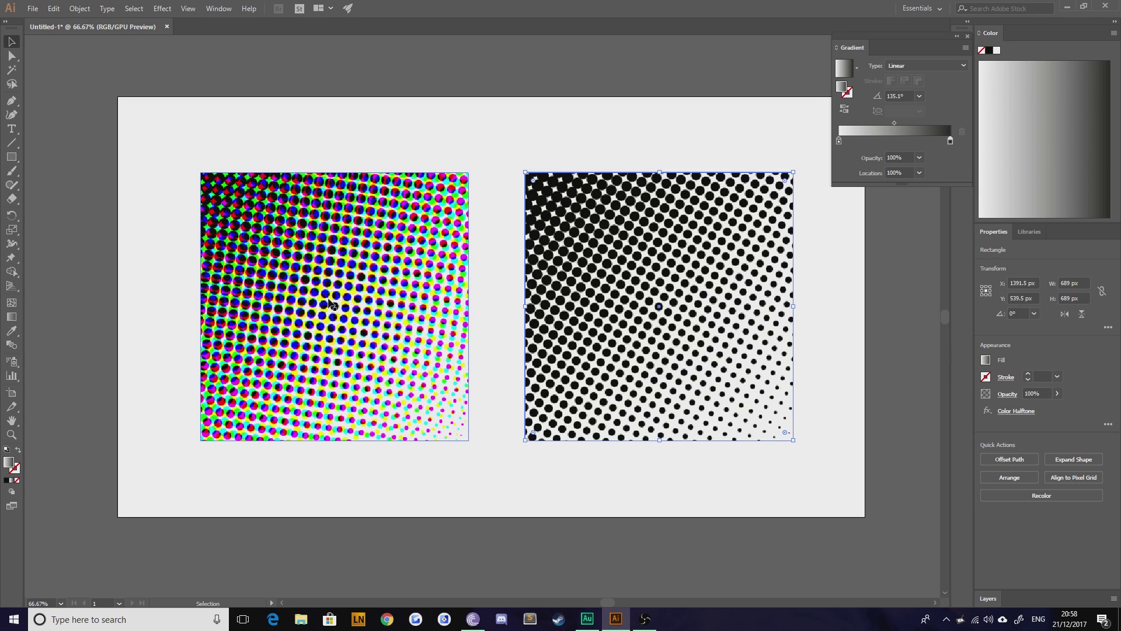
pyautogui.click(410, 329)
pyautogui.press('Delete')
pyautogui.click(651, 349)
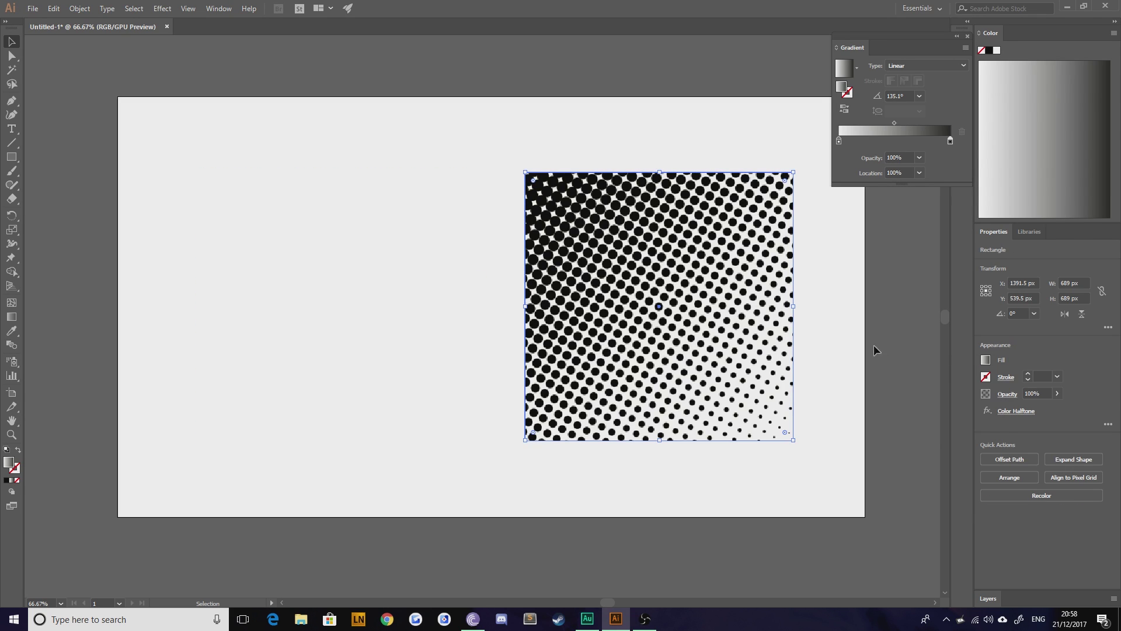
# Move the black halftone square to the centre of the artboard and expand its appearance
pyautogui.moveTo(682, 297); pyautogui.dragTo(515, 292)
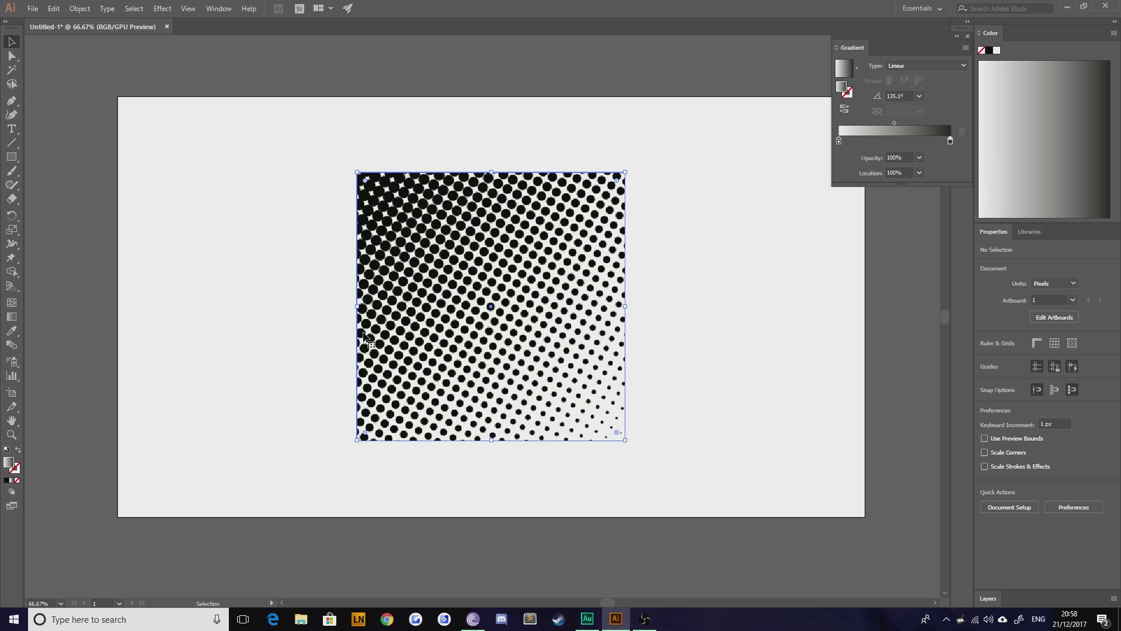
pyautogui.click(93, 9)
pyautogui.click(125, 147)
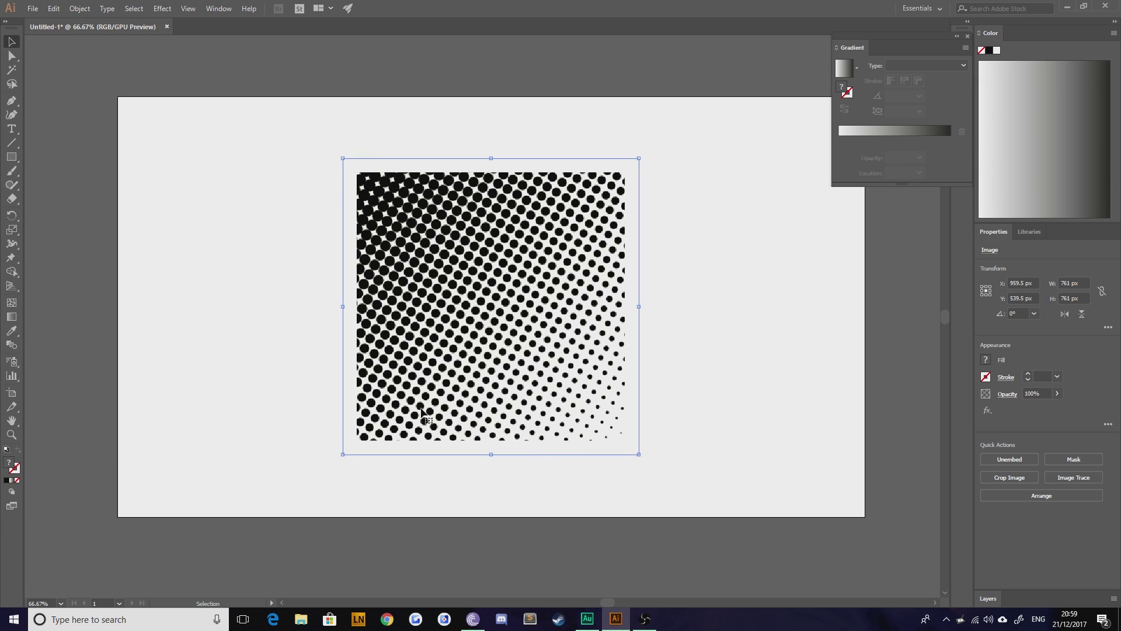
# Convert the halftone image to vector shapes with Image Trace, using Make and Expand
pyautogui.click(82, 8)
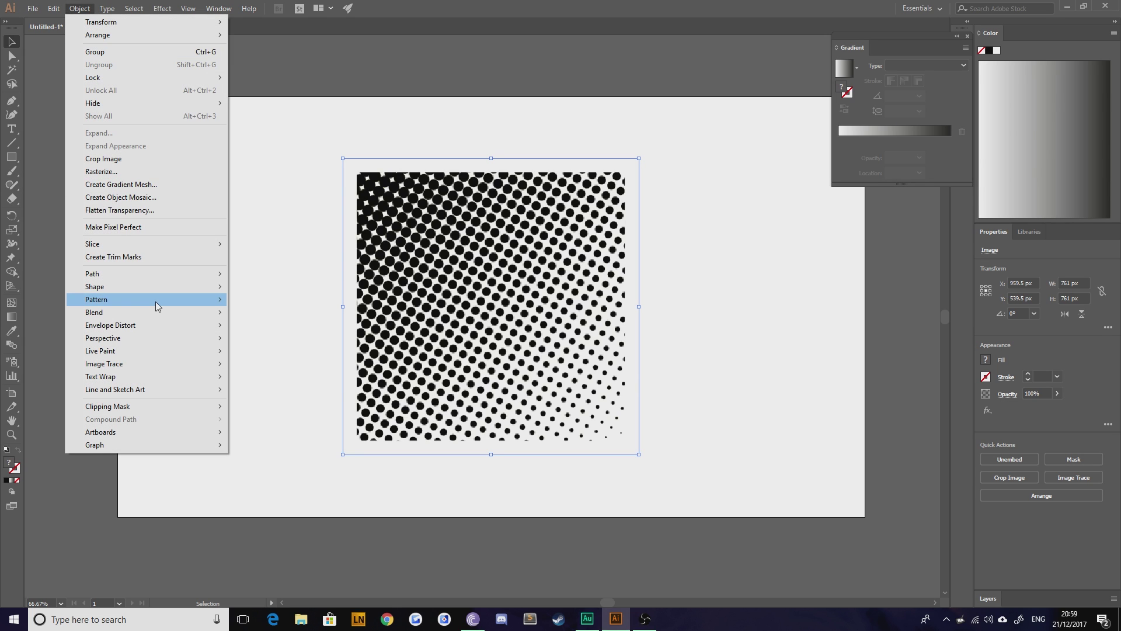
pyautogui.moveTo(175, 365)
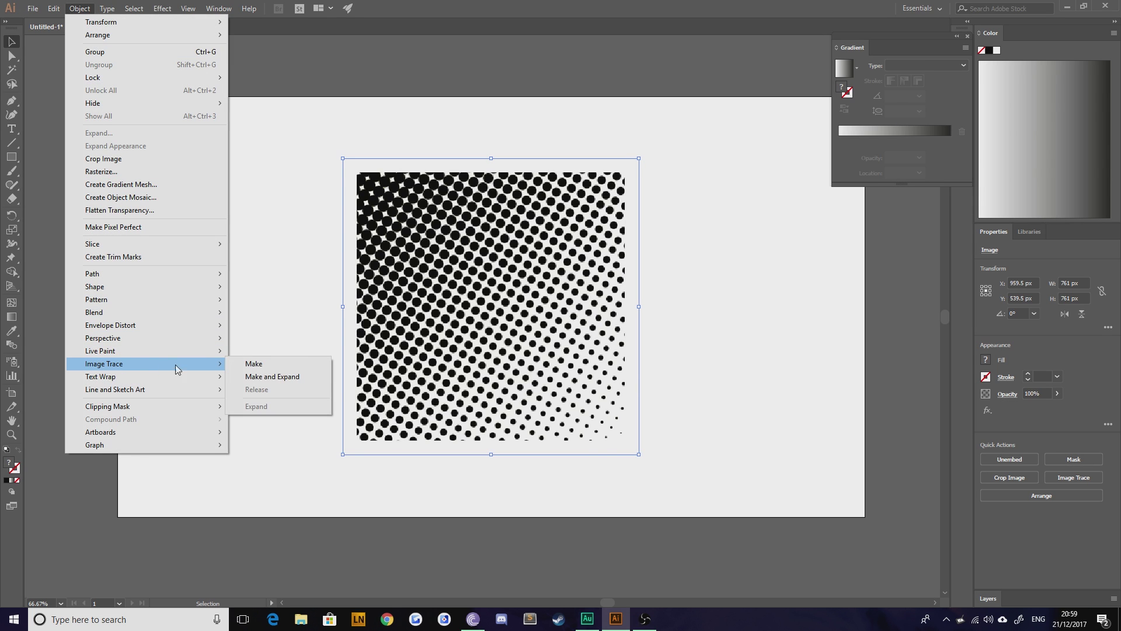
pyautogui.click(292, 374)
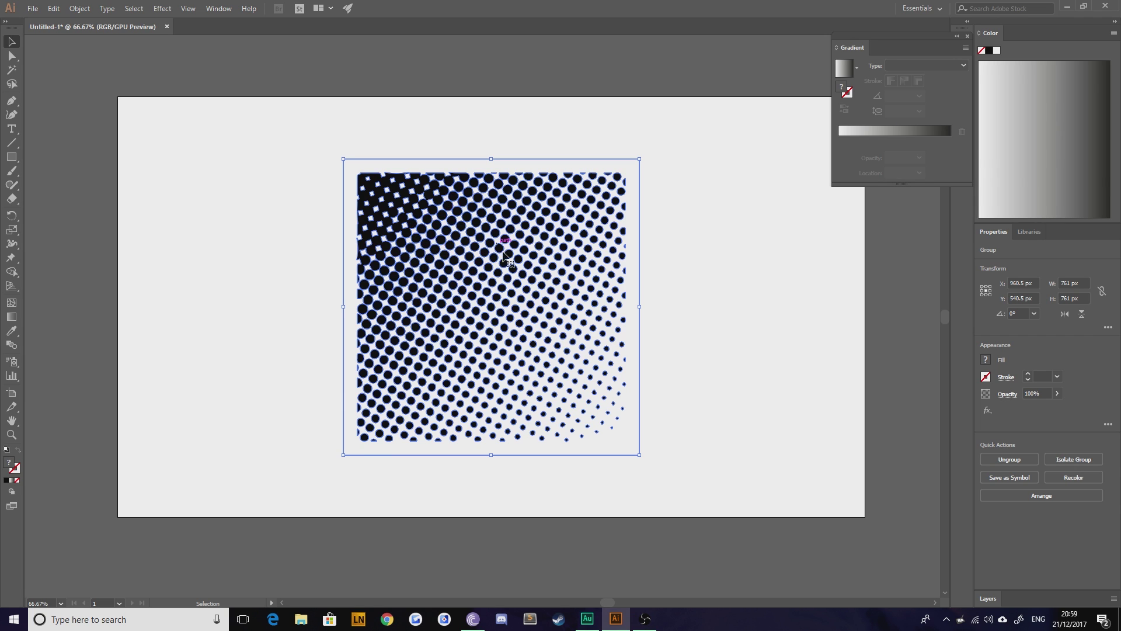
# Ungroup the traced halftone artwork and clear the selection
pyautogui.click(382, 323)
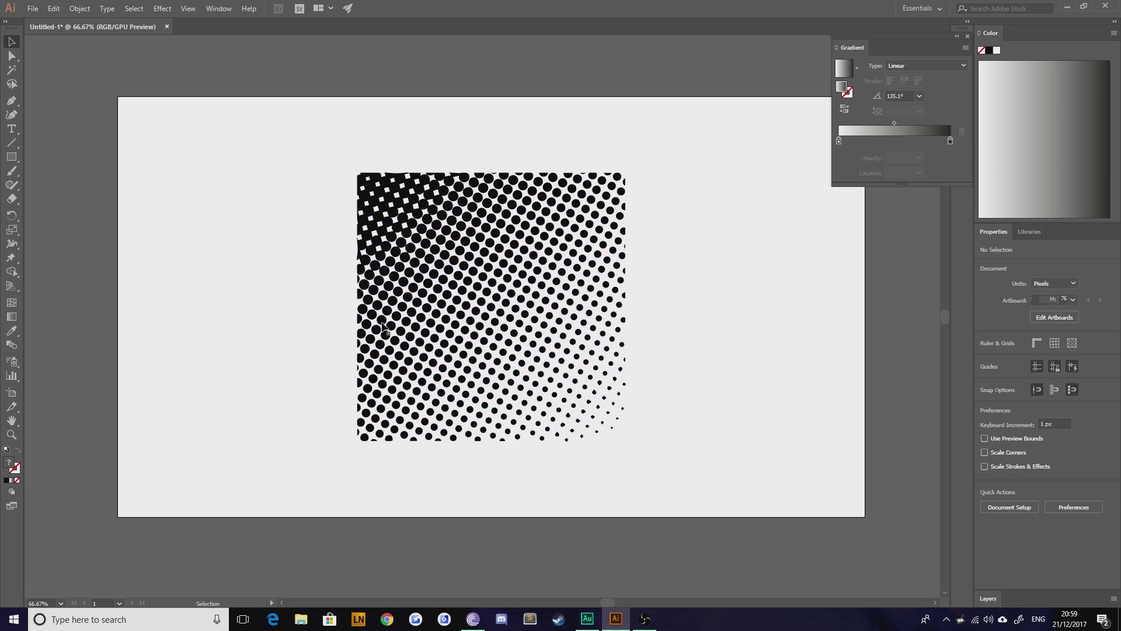
pyautogui.click(385, 325)
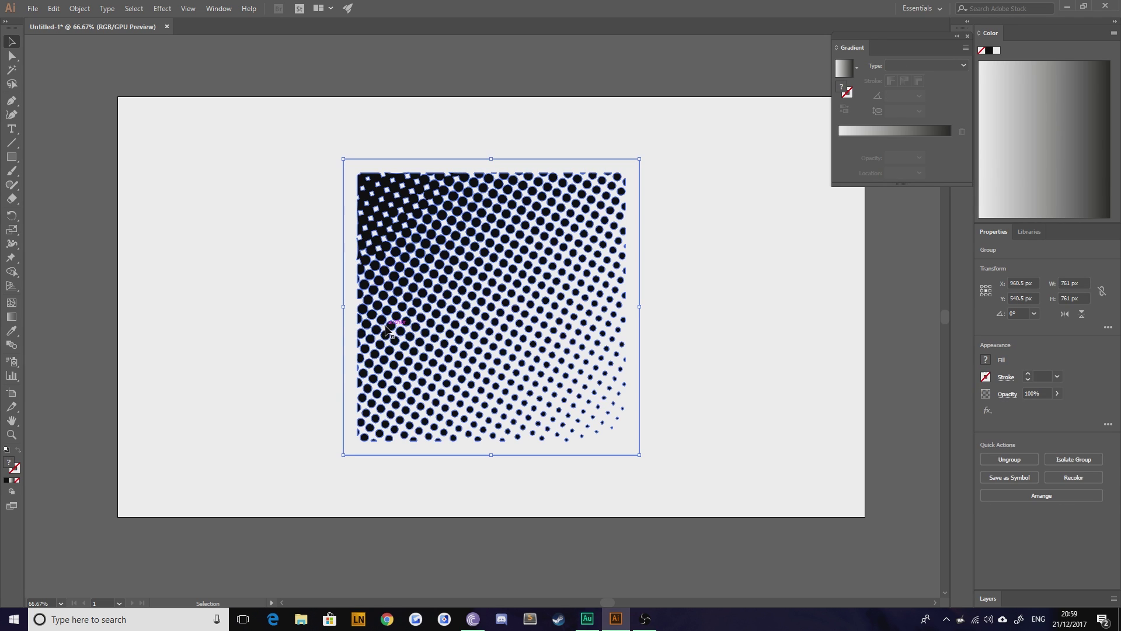
pyautogui.rightClick(443, 282)
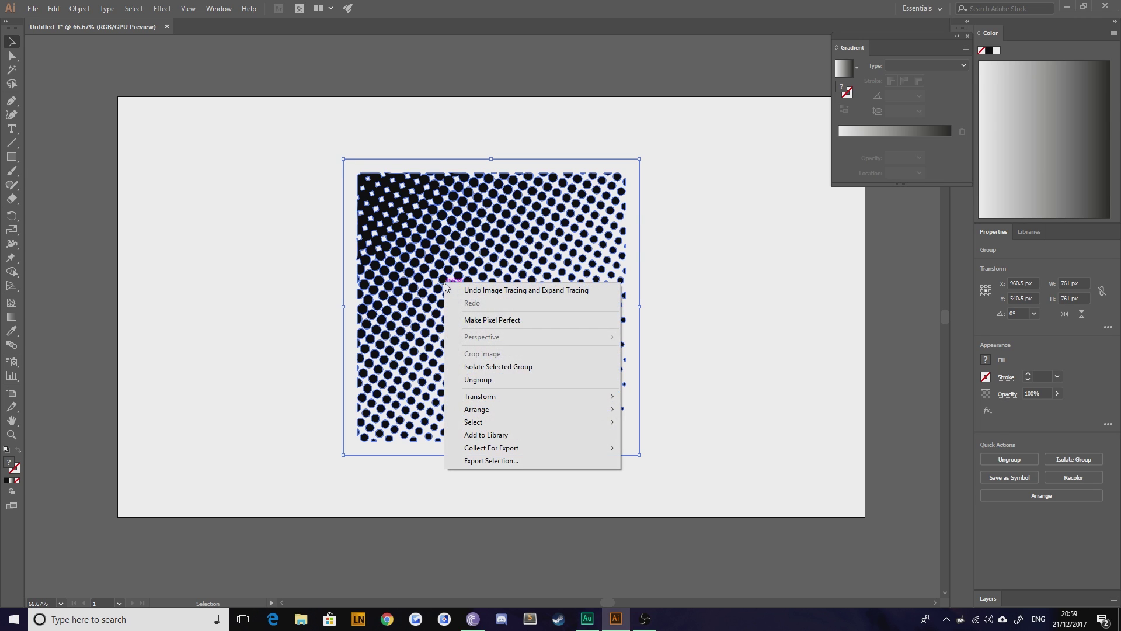
pyautogui.click(461, 366)
pyautogui.click(333, 236)
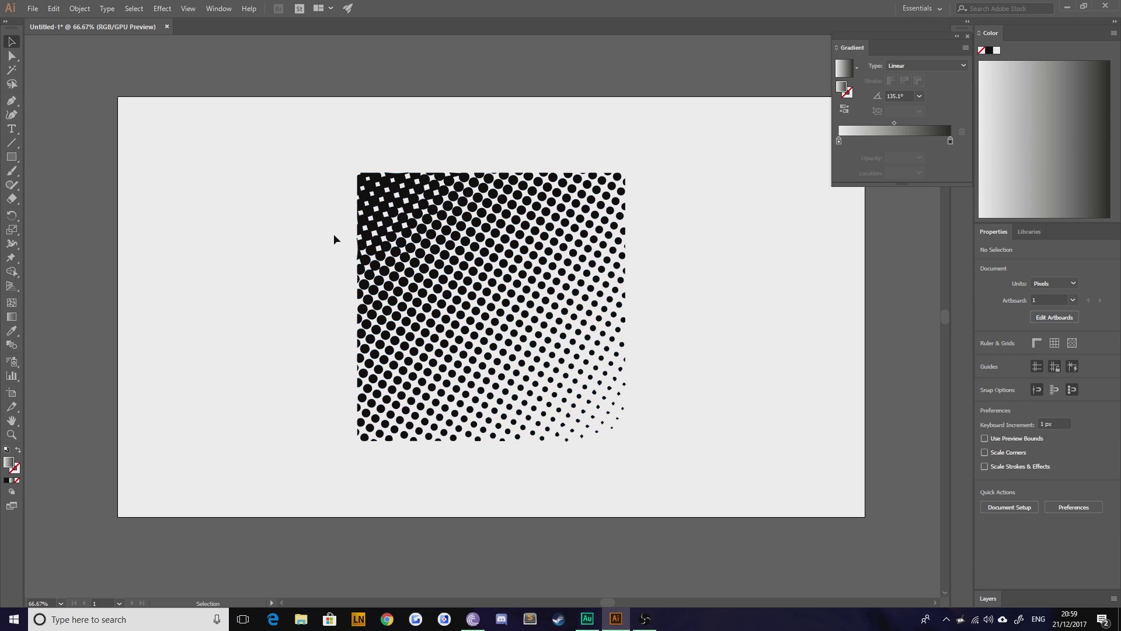
# Delete the large white background compound path surrounding the dots and check for leftover white pieces in the dense corner
pyautogui.hotkey('ctrl', 'a')
pyautogui.hotkey('ctrl', '8')
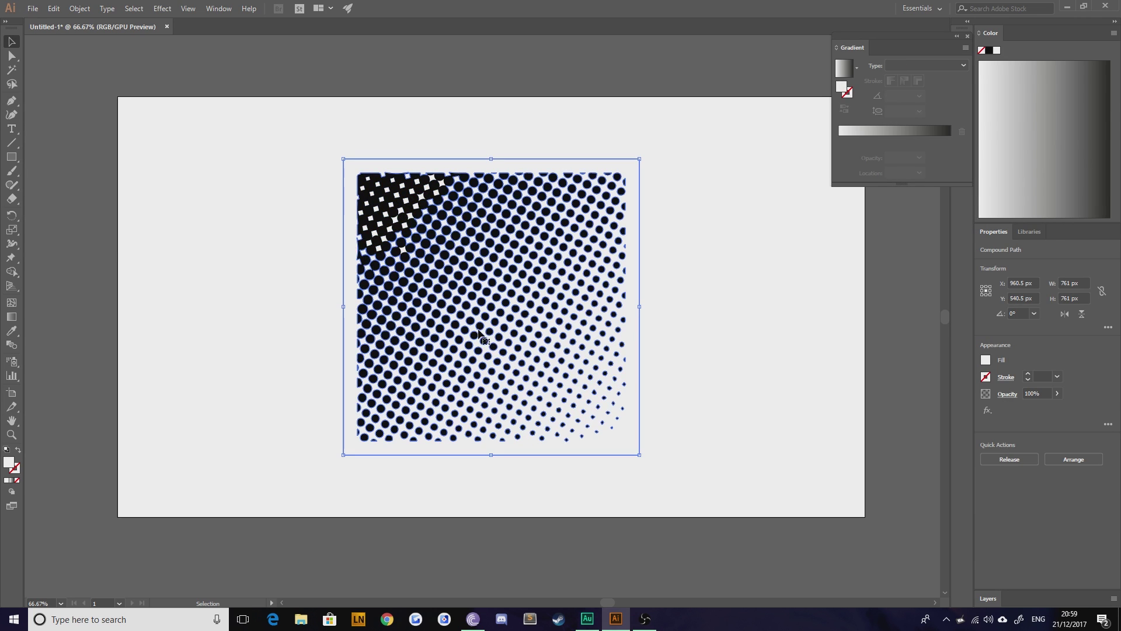
pyautogui.hotkey('ctrl', 'shift', 'a')
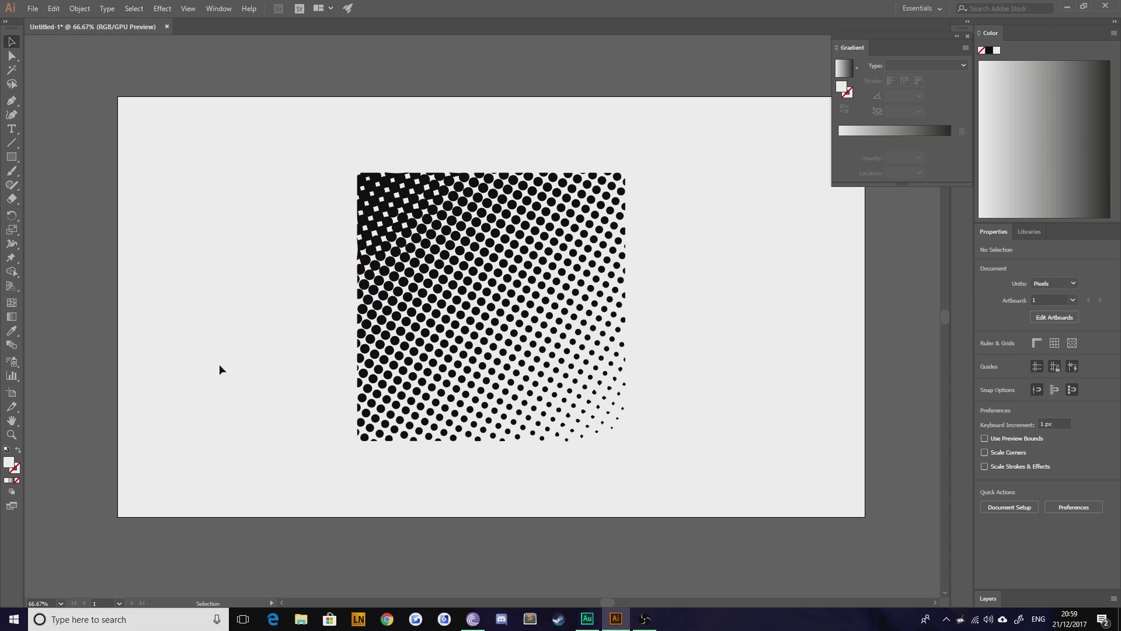
pyautogui.click(368, 241)
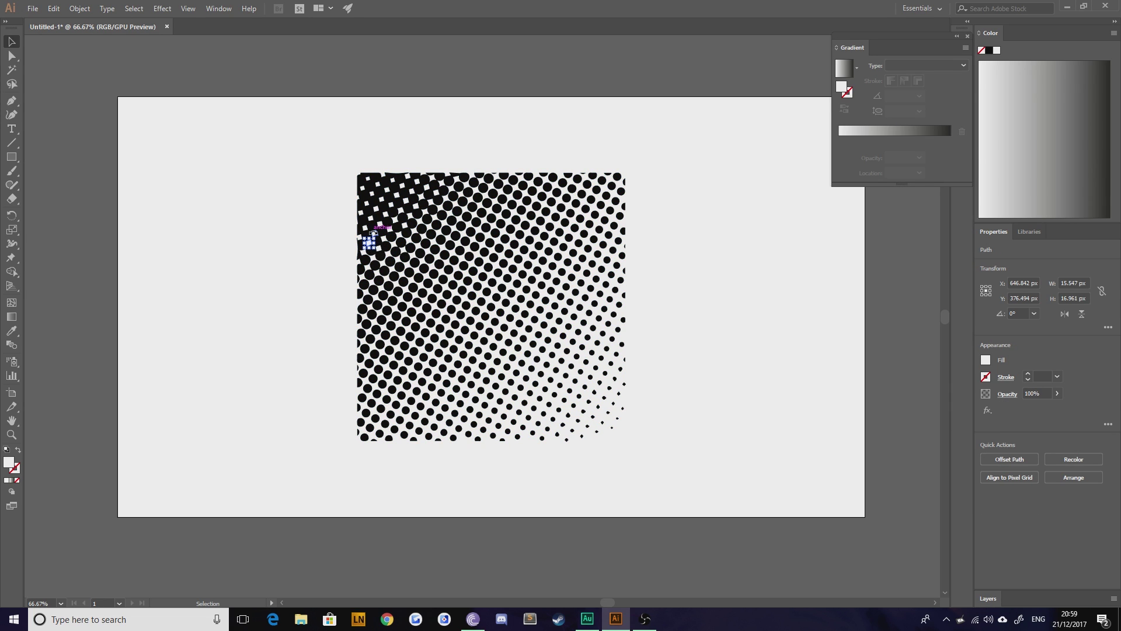
pyautogui.click(308, 274)
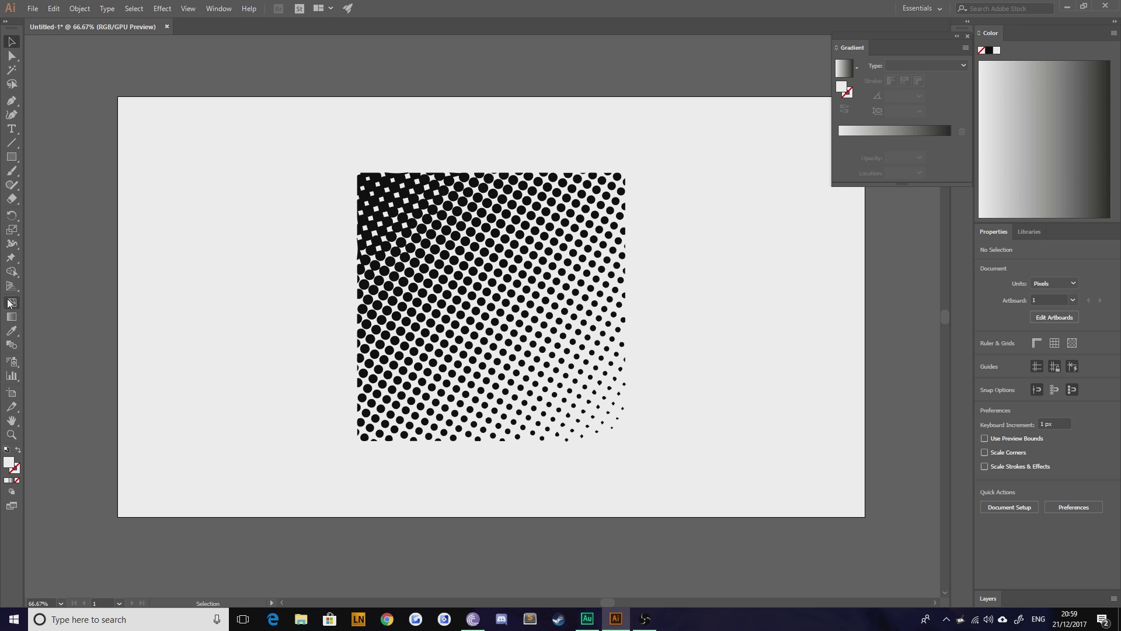
# Draw a dark grey rectangle about 1101 by 783 px on a new layer and place that layer below the halftone layer
pyautogui.click(11, 157)
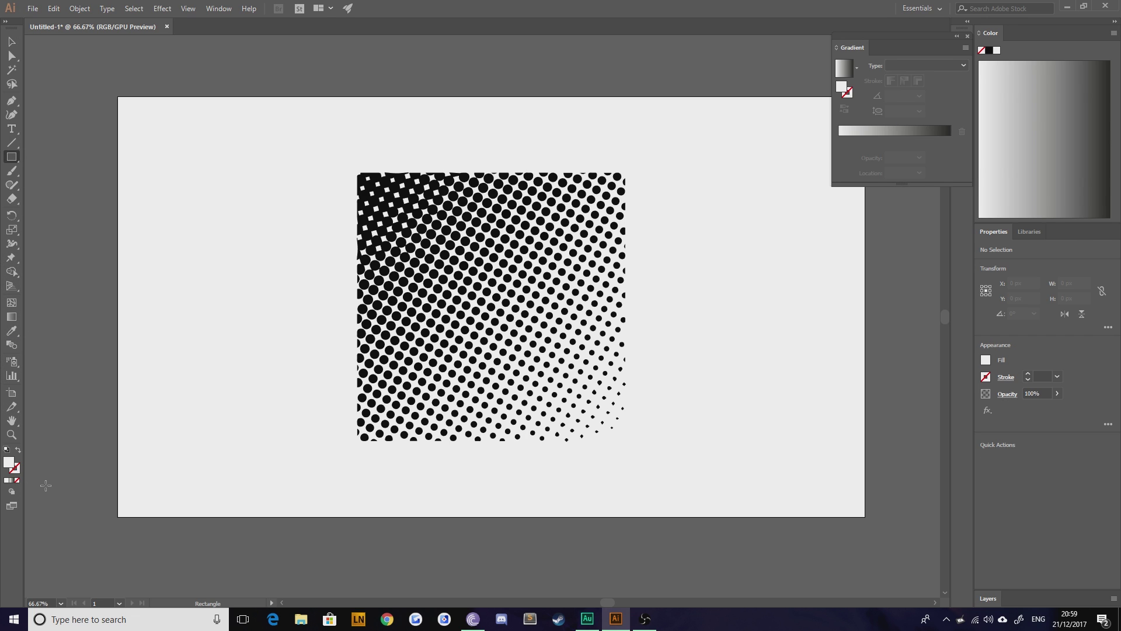
pyautogui.doubleClick(9, 462)
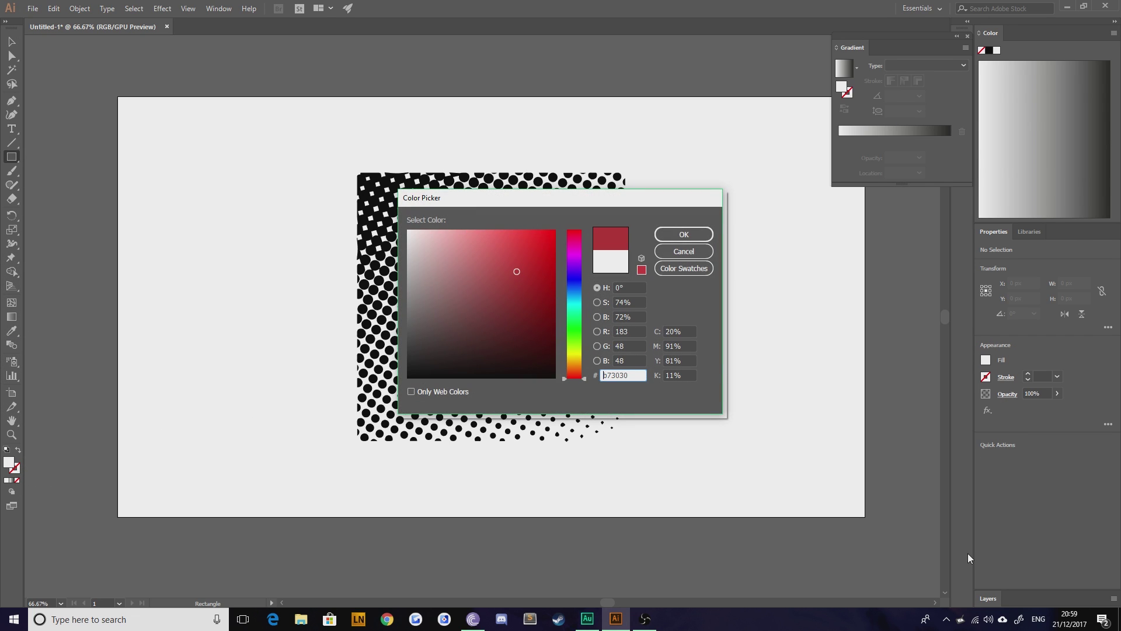
pyautogui.press('Escape')
pyautogui.click(985, 597)
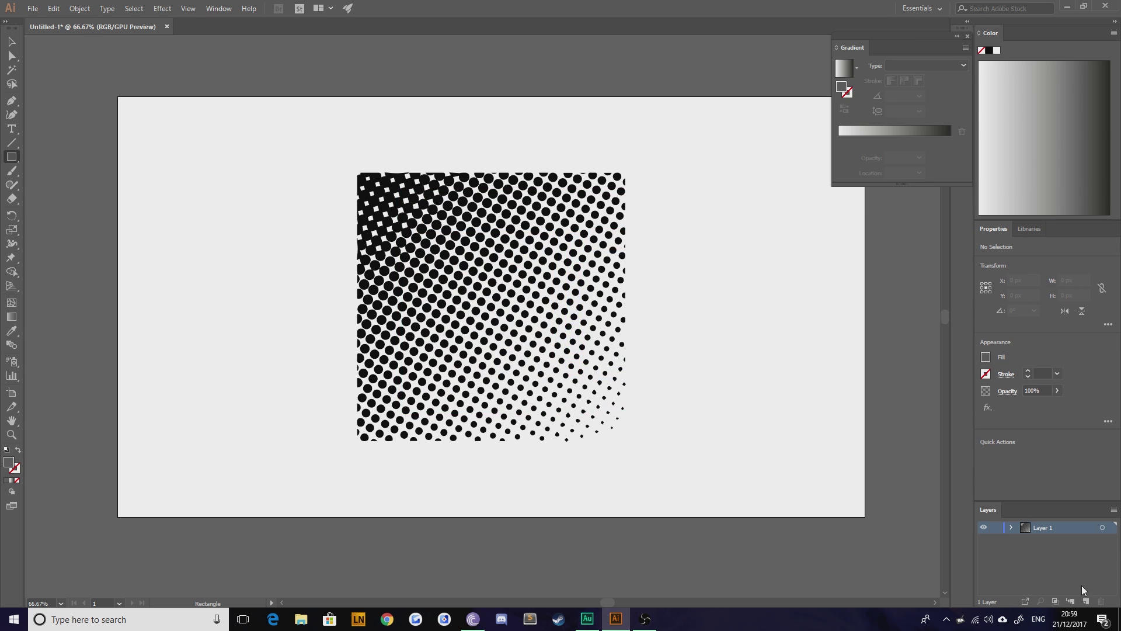
pyautogui.click(1085, 601)
pyautogui.moveTo(751, 460); pyautogui.dragTo(322, 154)
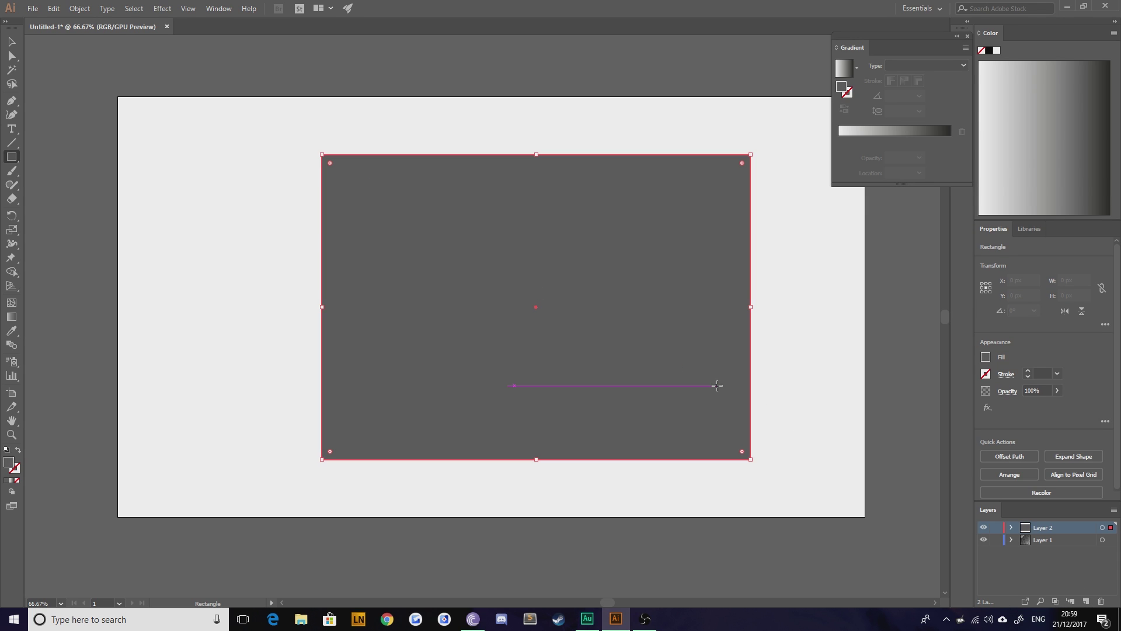
pyautogui.moveTo(1038, 528); pyautogui.dragTo(1043, 554)
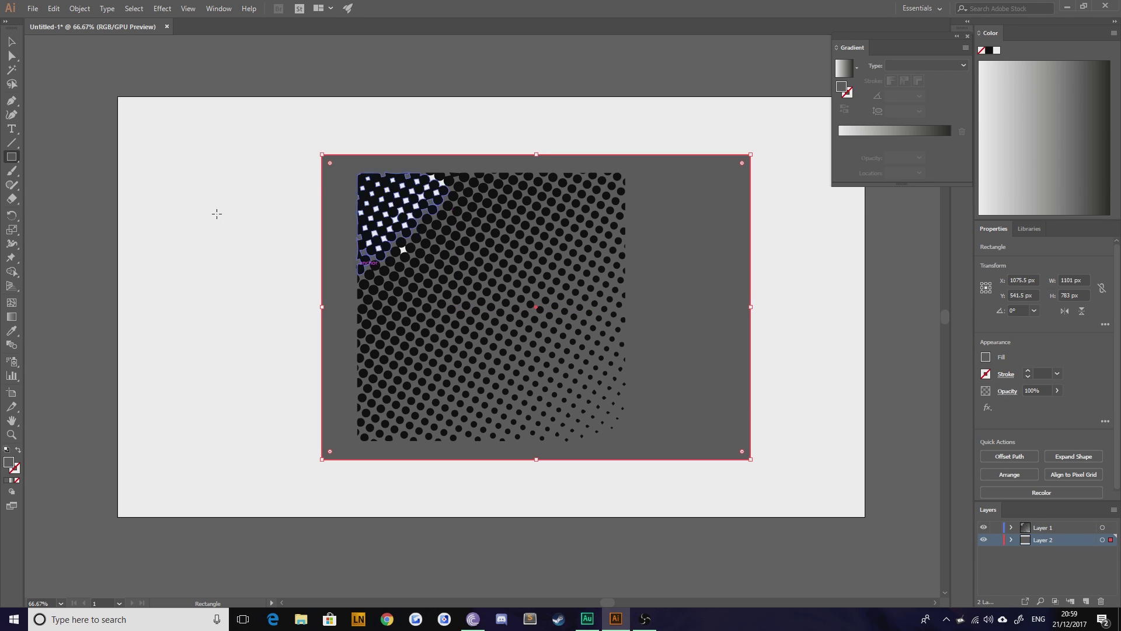
# Delete the dark grey rectangle behind the halftone dots
pyautogui.click(11, 41)
pyautogui.click(181, 205)
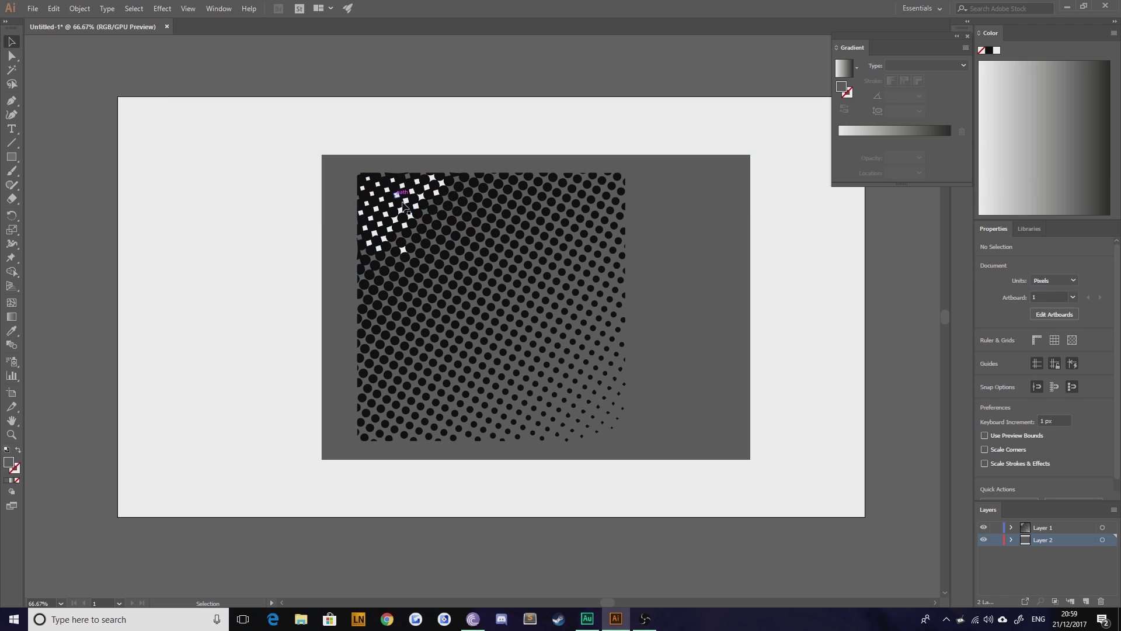
pyautogui.click(663, 325)
pyautogui.press('Delete')
# Select one black dot and extend the selection to all shapes with the same fill
pyautogui.click(403, 282)
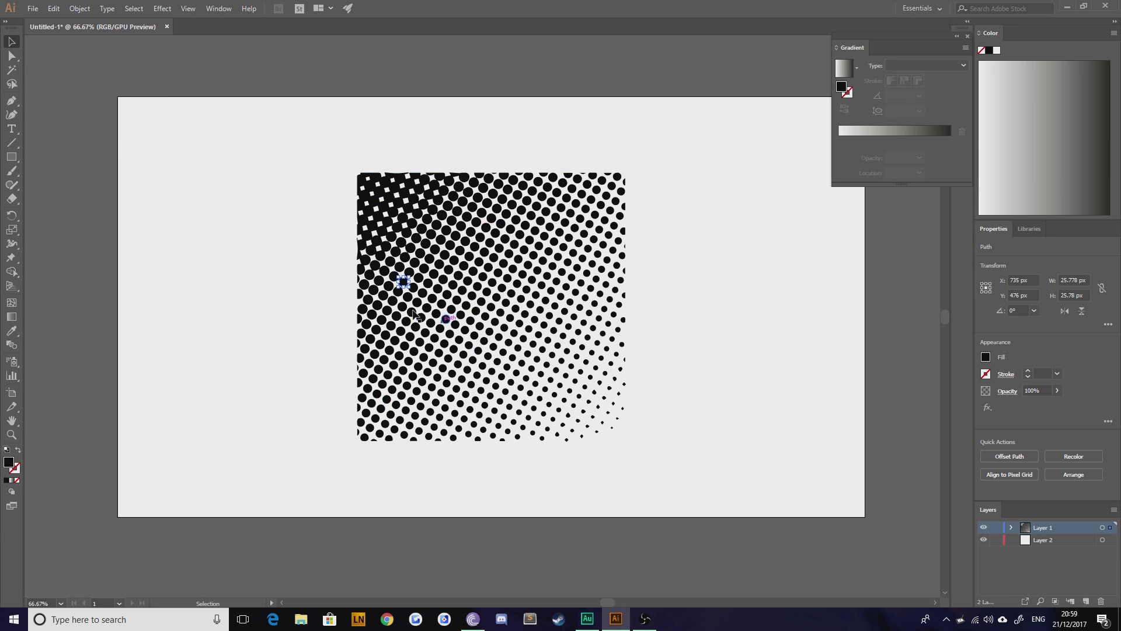
pyautogui.click(124, 8)
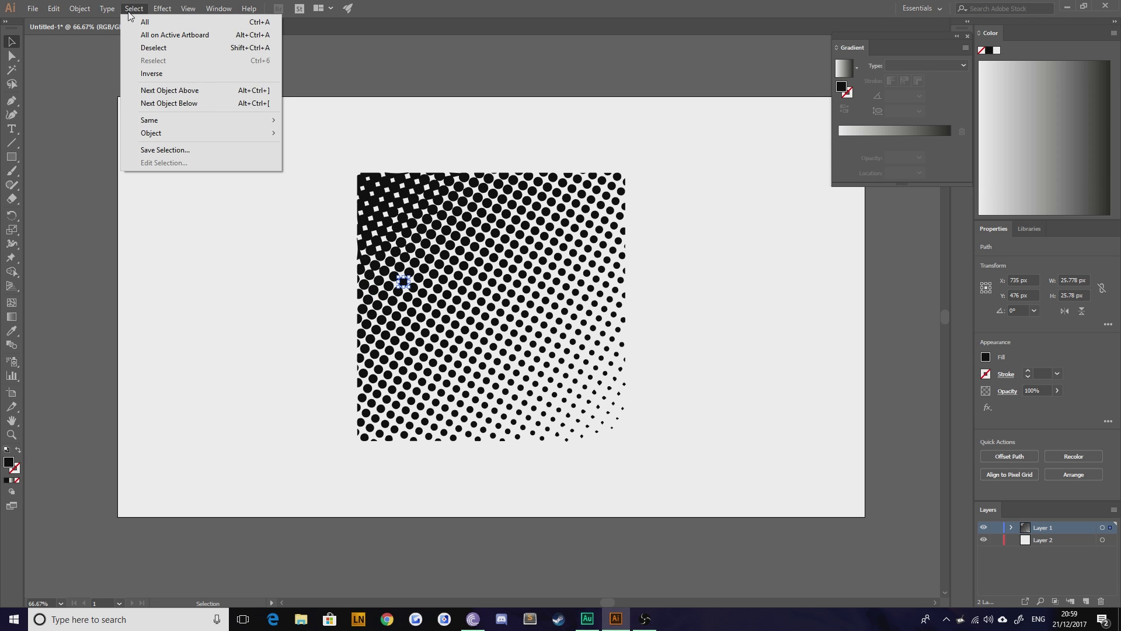
pyautogui.moveTo(155, 120)
pyautogui.click(341, 178)
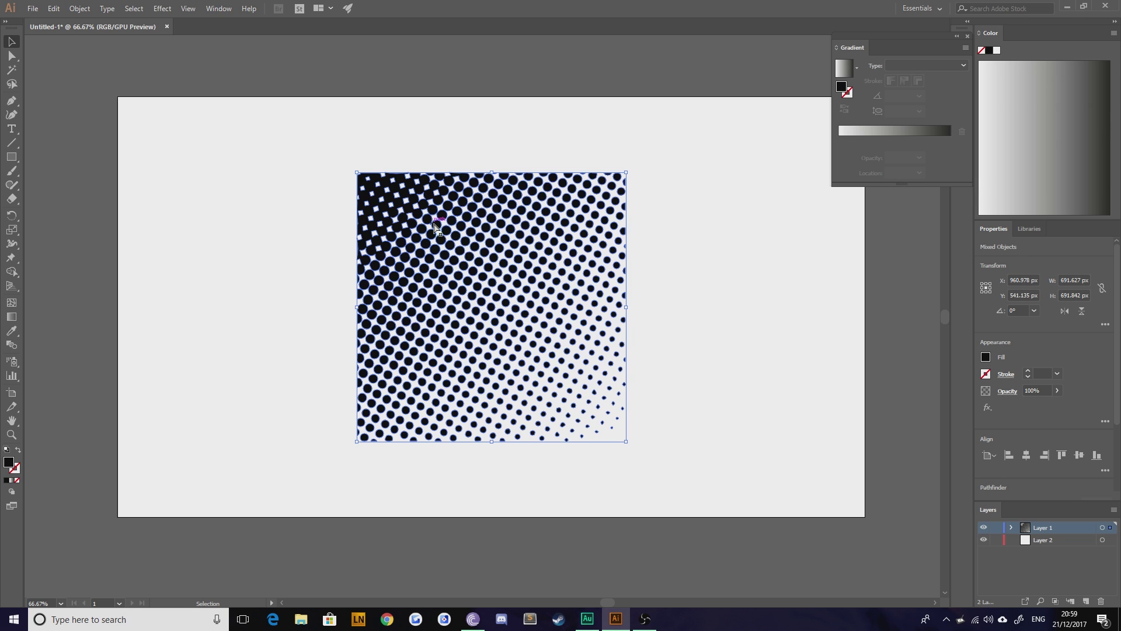
# Cut the selected black shapes and delete the leftover white pieces from the artboard
pyautogui.press('a')
pyautogui.press('Delete')
pyautogui.press('v')
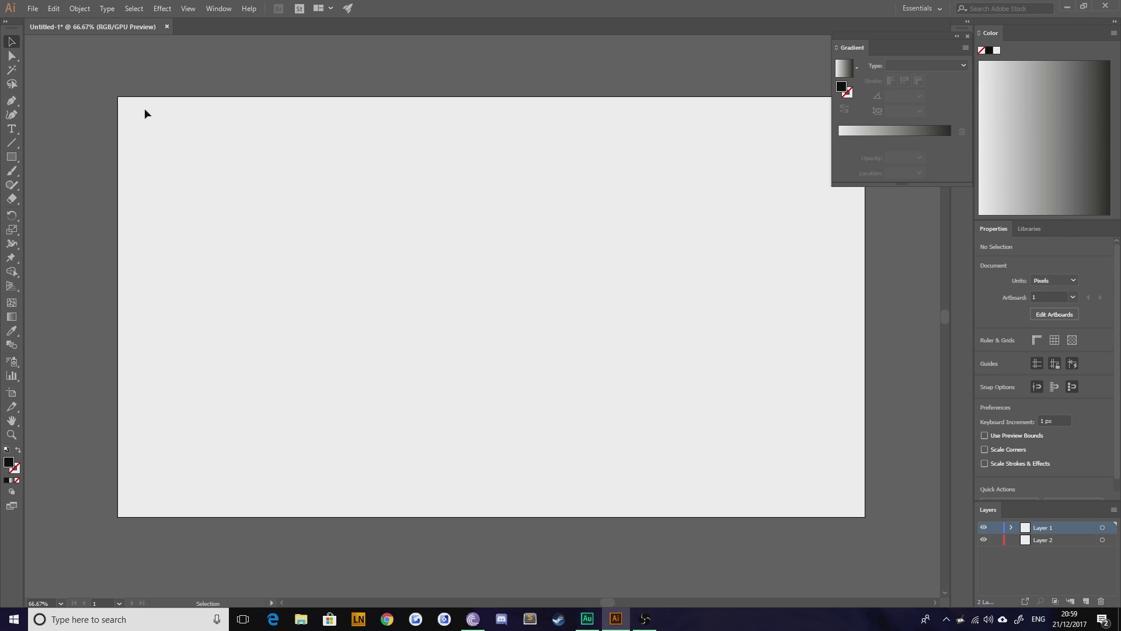
pyautogui.hotkey('ctrl', 'z')
pyautogui.click(551, 386)
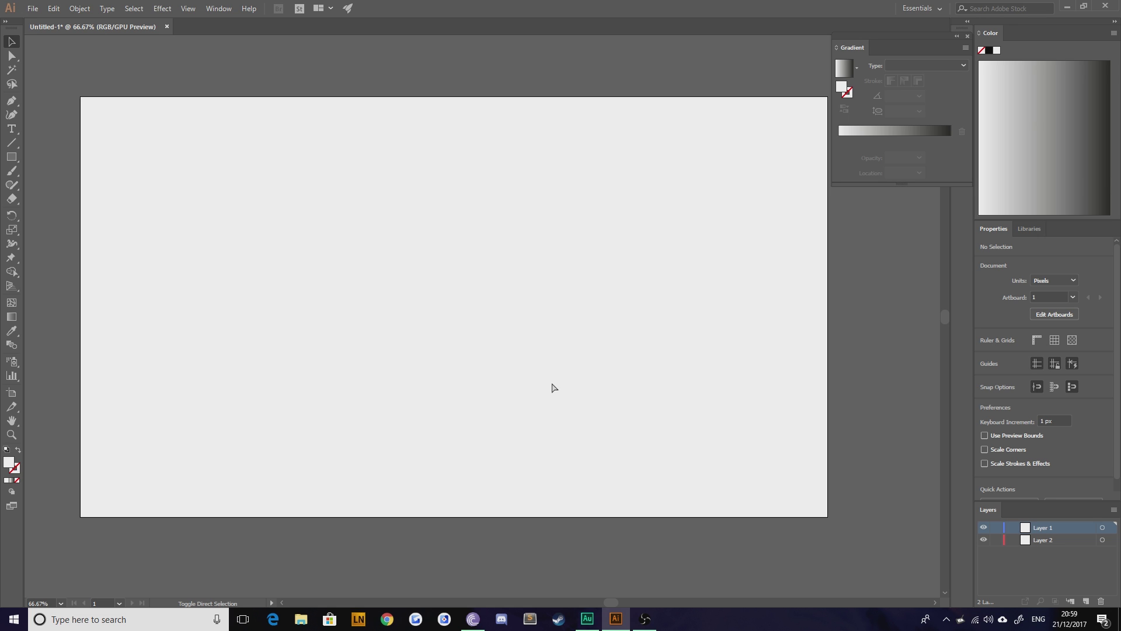
# Paste the black halftone shapes back in place and group them
pyautogui.hotkey('ctrl', 'z')
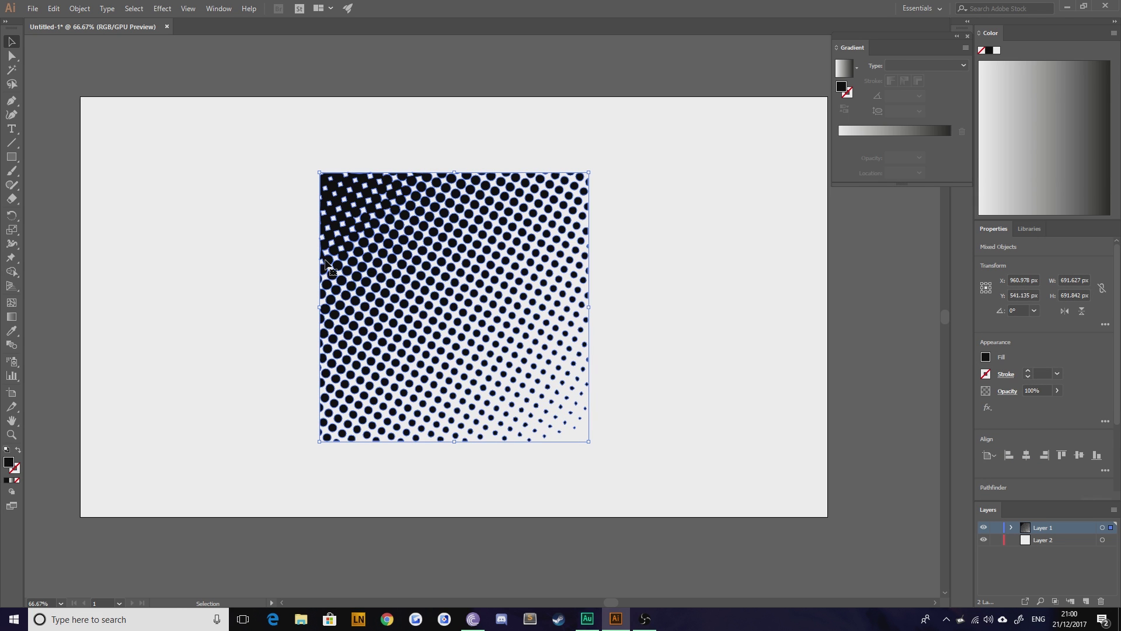
pyautogui.hotkey('ctrl', 'g')
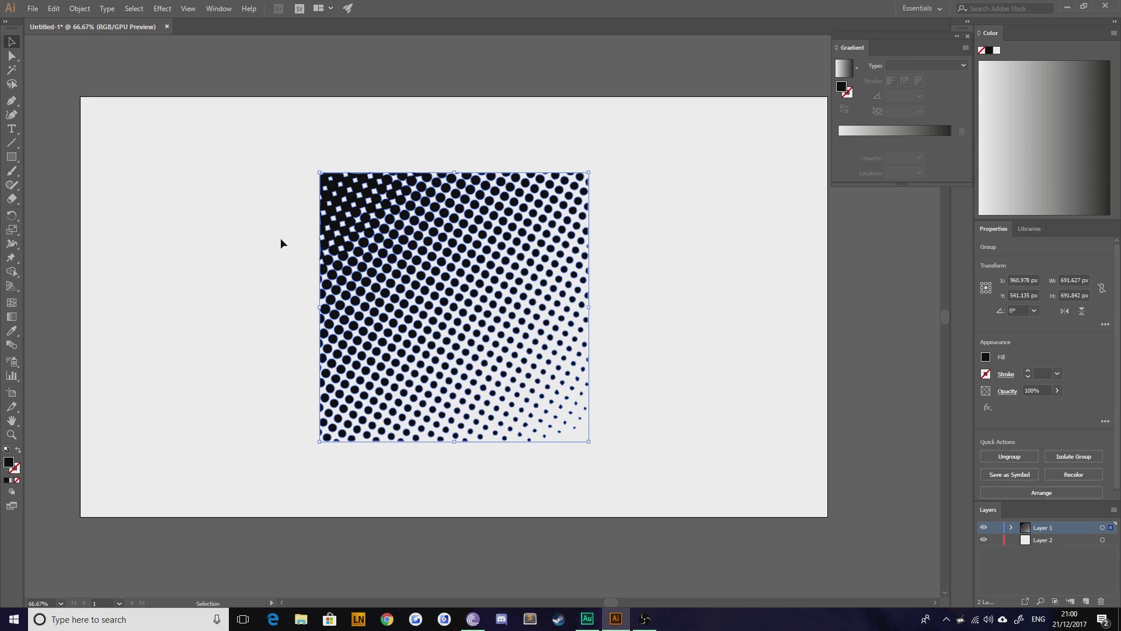
# Change the fill of the grouped halftone dots to light grey and deselect the group
pyautogui.doubleClick(11, 463)
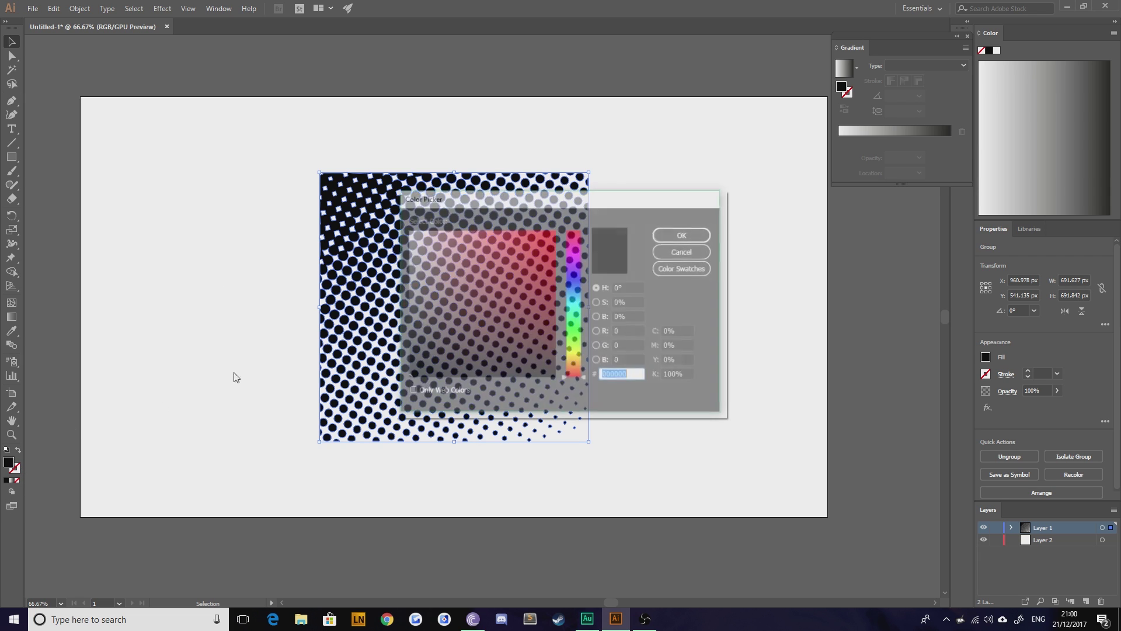
pyautogui.click(408, 274)
pyautogui.click(684, 234)
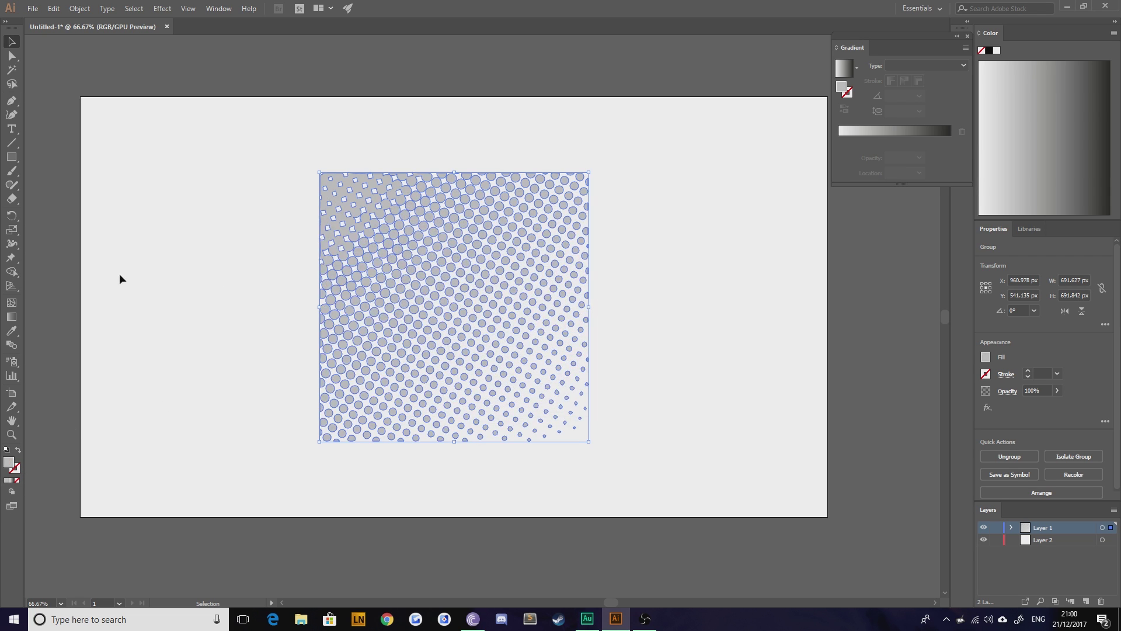
pyautogui.click(120, 273)
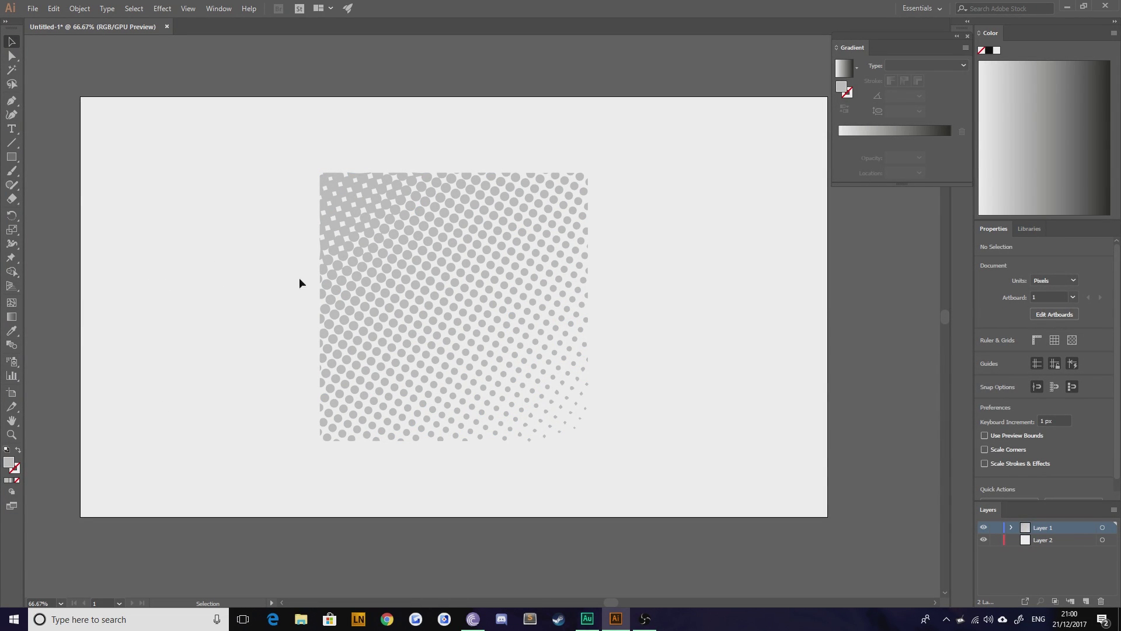
# Examine the merged dots in the dense upper-left corner of the grey halftone pattern at up to 300% zoom
pyautogui.click(495, 281)
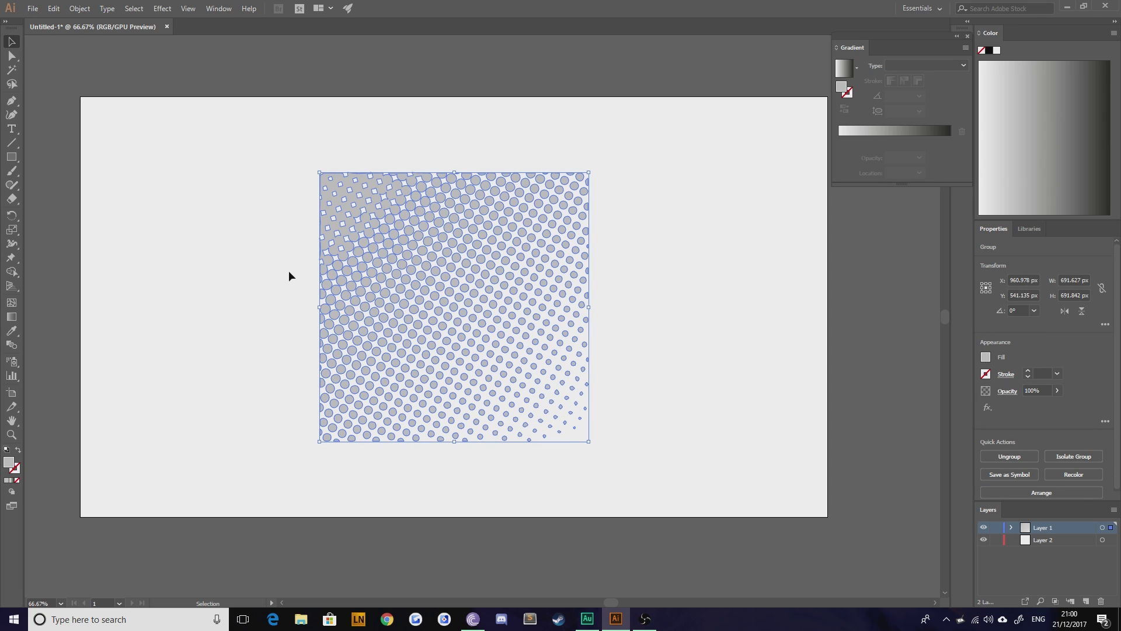
pyautogui.click(265, 286)
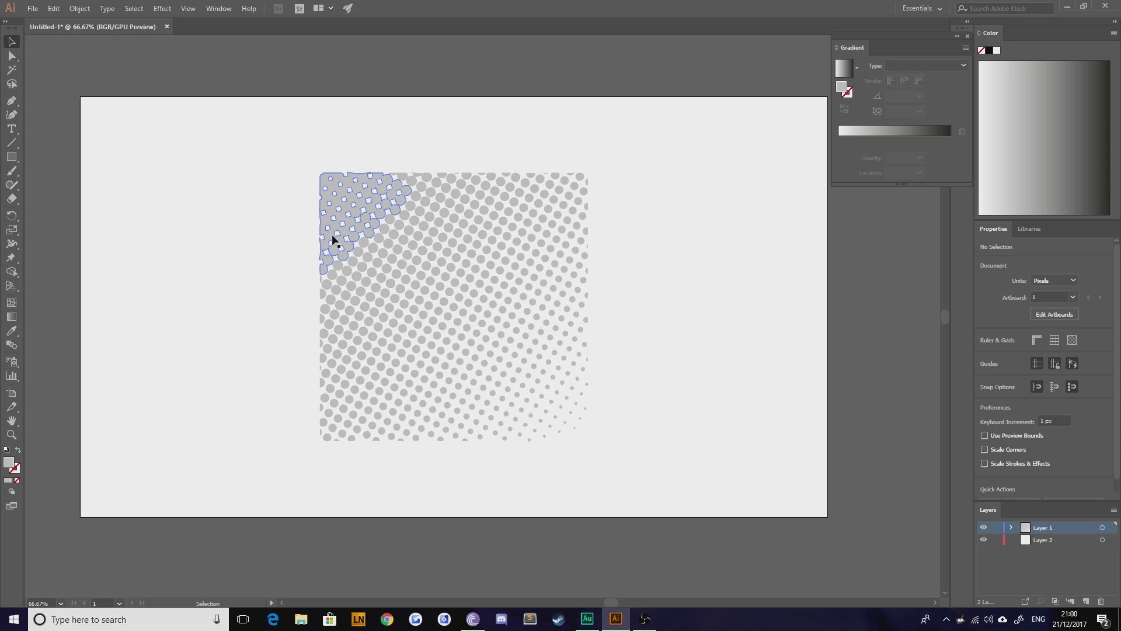
pyautogui.scroll(2, 336, 243)
pyautogui.moveTo(329, 190); pyautogui.dragTo(433, 413)
pyautogui.scroll(2, 438, 403)
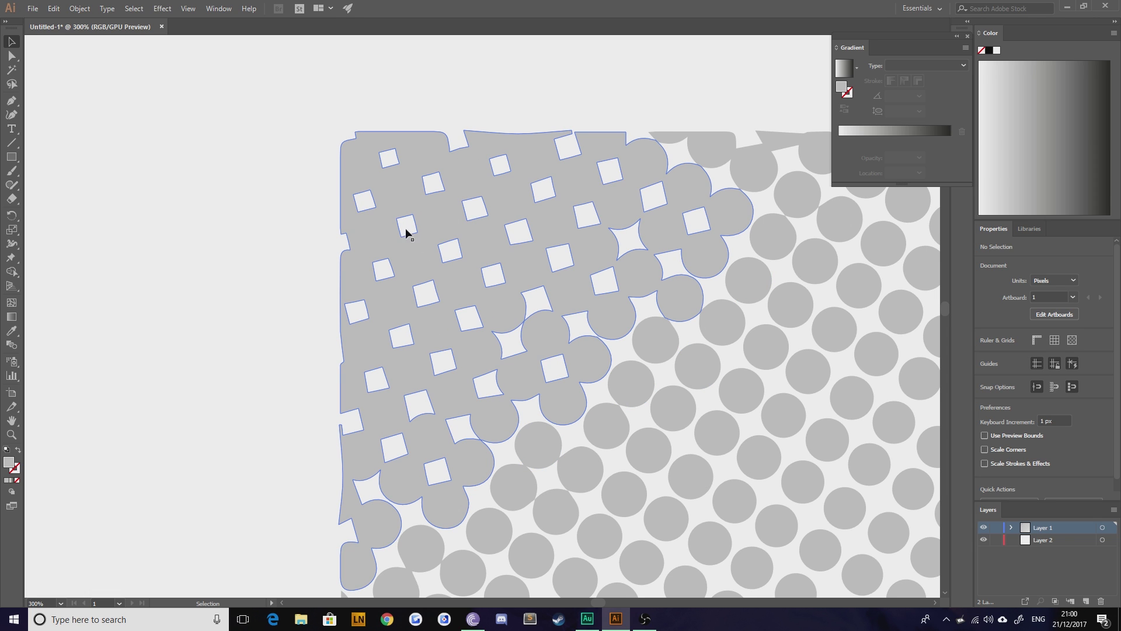
pyautogui.scroll(-4, 573, 367)
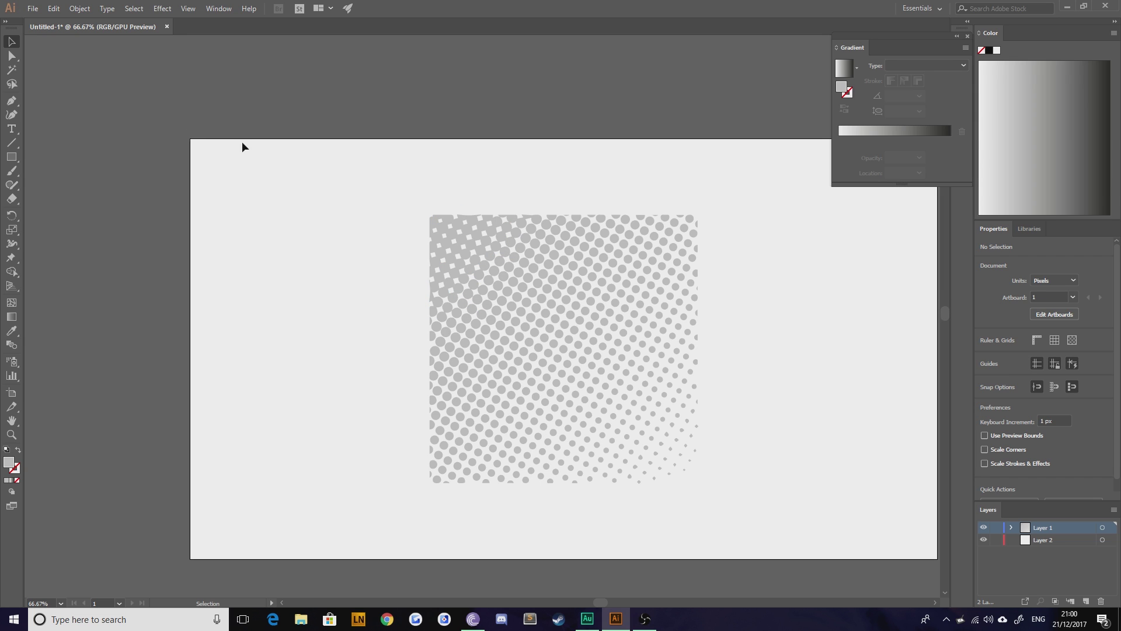
pyautogui.click(436, 220)
pyautogui.press('Delete')
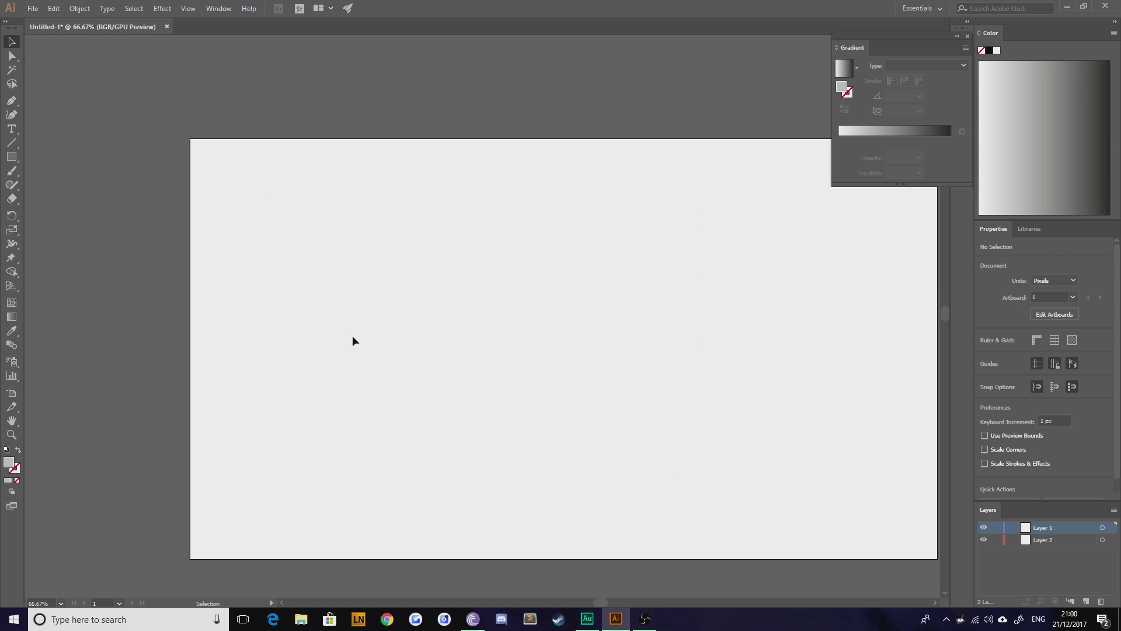
pyautogui.hotkey('ctrl', 'z')
# Isolate the halftone group, delete the merged dot shapes in the pattern's upper-left corner, and leave isolation mode
pyautogui.doubleClick(438, 230)
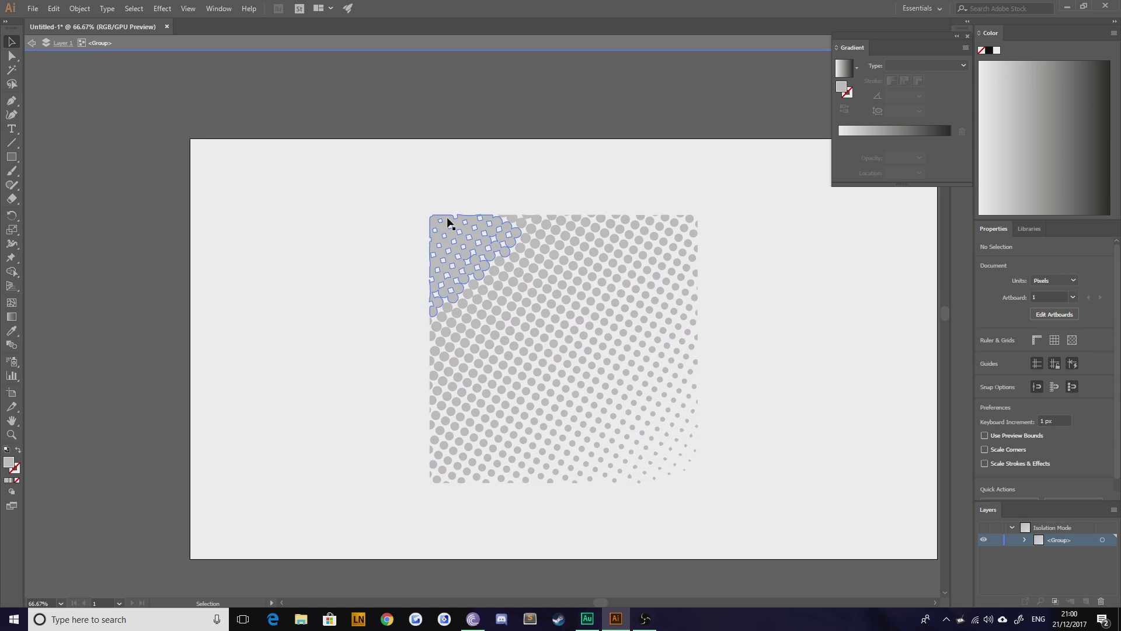
pyautogui.press('Delete')
pyautogui.click(505, 216)
pyautogui.press('Delete')
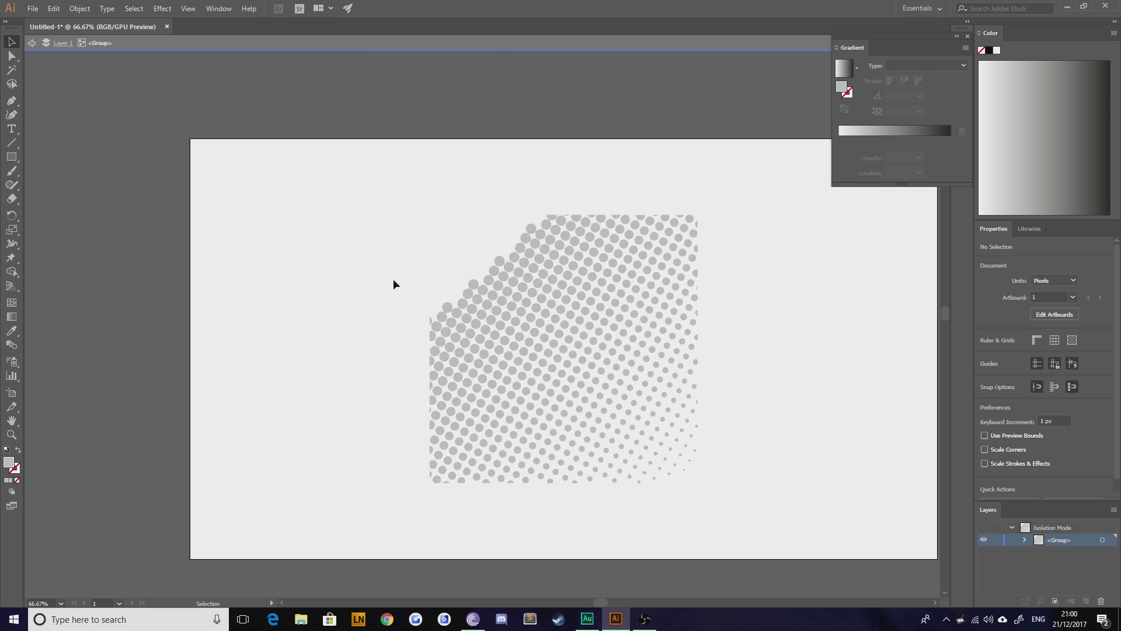
pyautogui.press('Escape')
# Reposition the trimmed halftone group near the artboard's centre, at about X 947 px, Y 589 px, and deselect it
pyautogui.moveTo(591, 365); pyautogui.dragTo(511, 368)
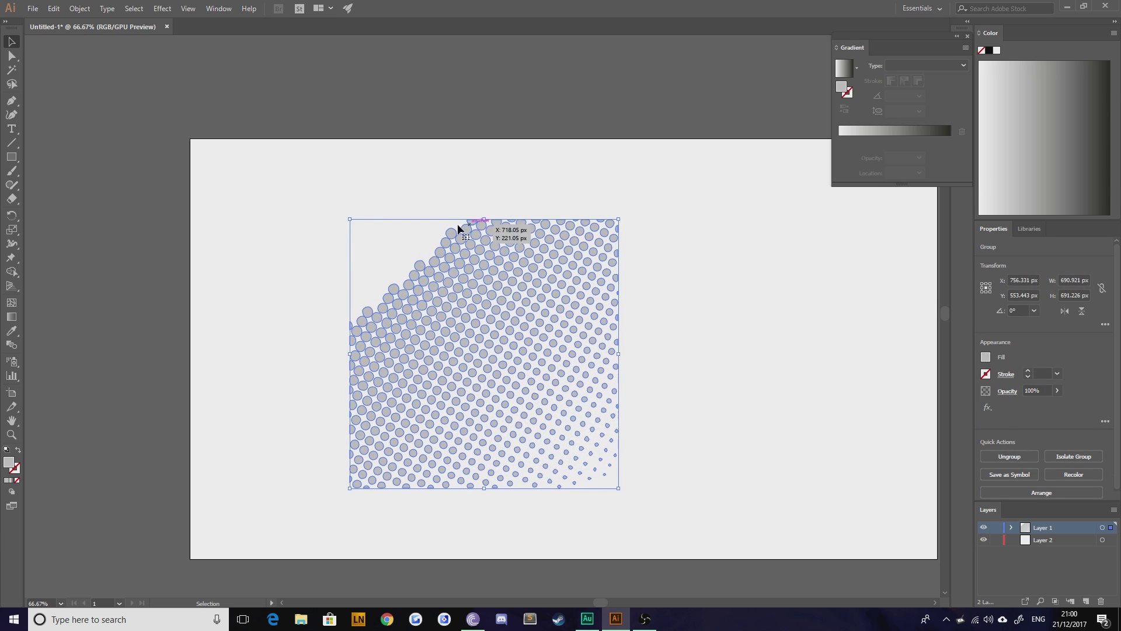
pyautogui.click(325, 419)
pyautogui.click(377, 413)
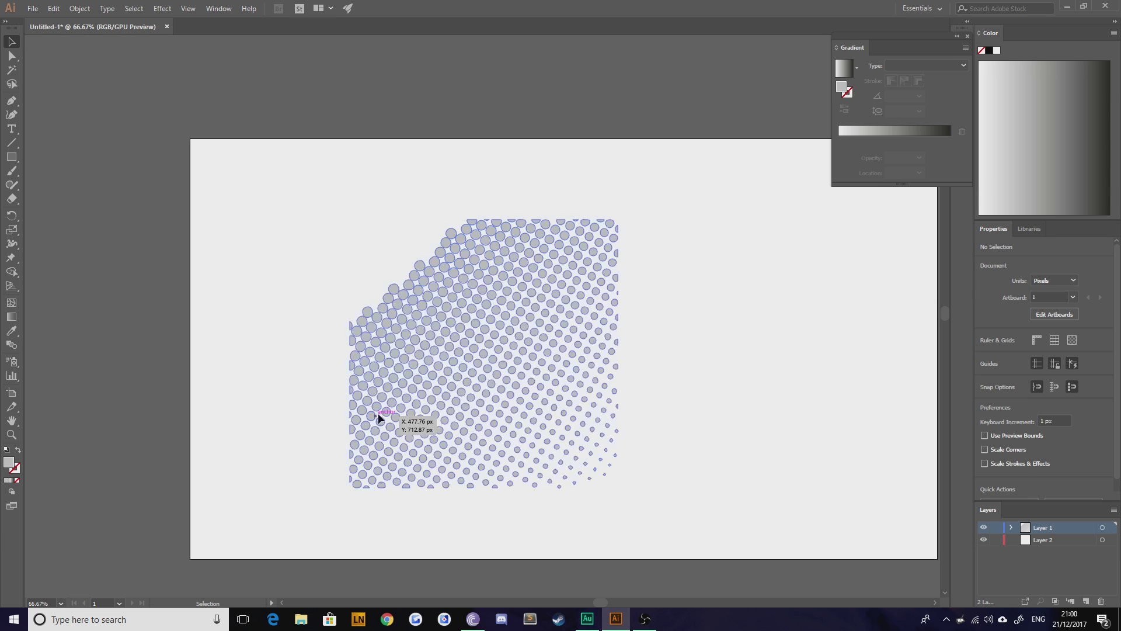
pyautogui.hotkey('ctrl', 'z')
pyautogui.click(319, 413)
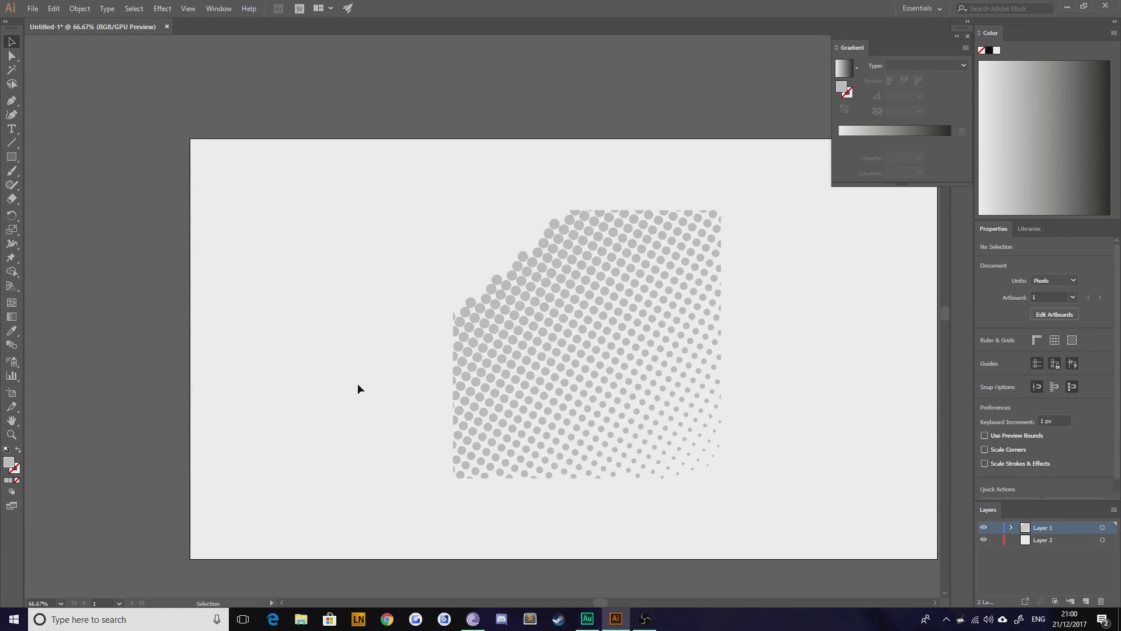
pyautogui.moveTo(521, 357); pyautogui.dragTo(498, 396)
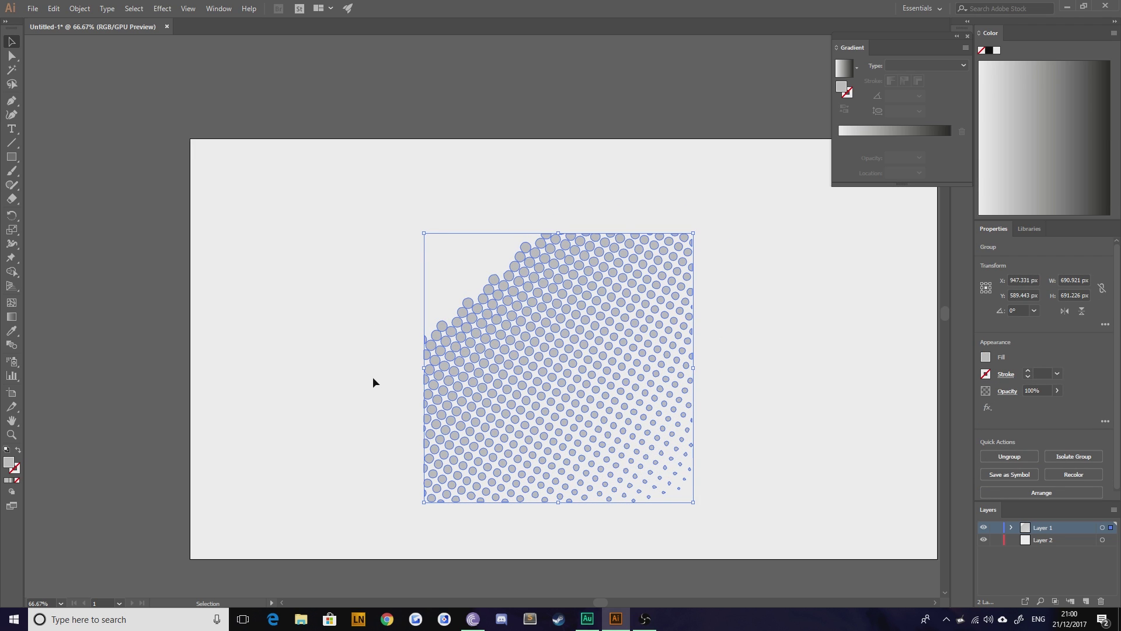
pyautogui.click(398, 402)
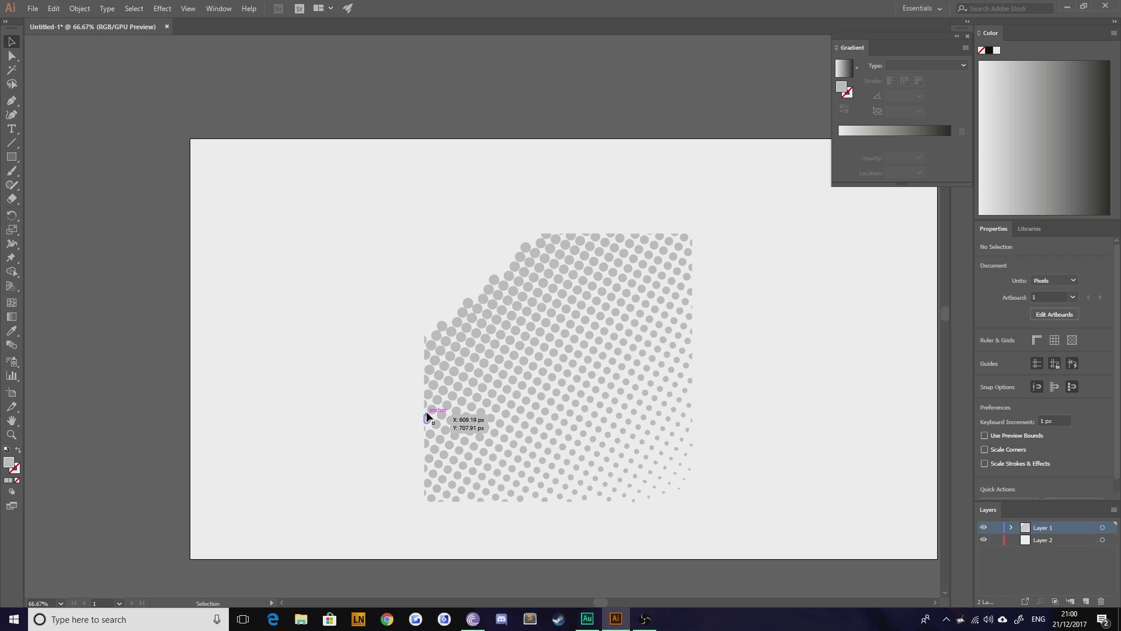